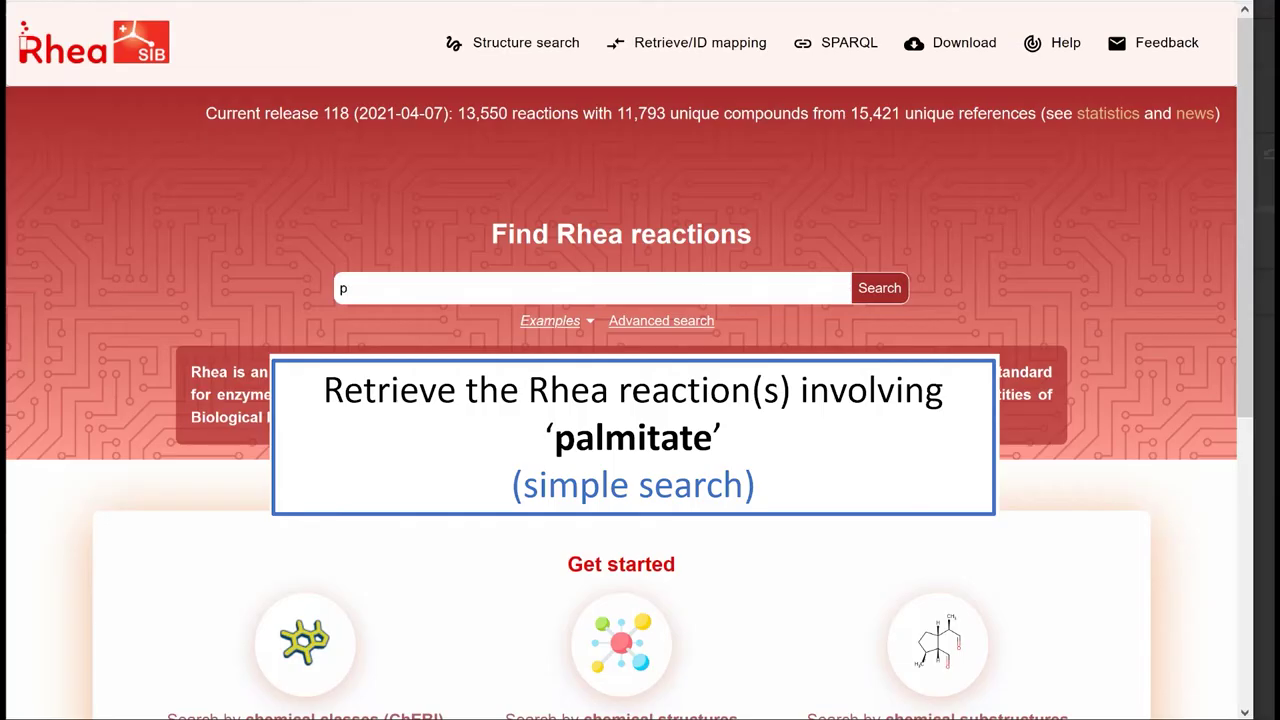
Step: Search Rhea for 'palmitate' and highlight palmitate within the 172 results
type("almitate")
left_click(880, 288)
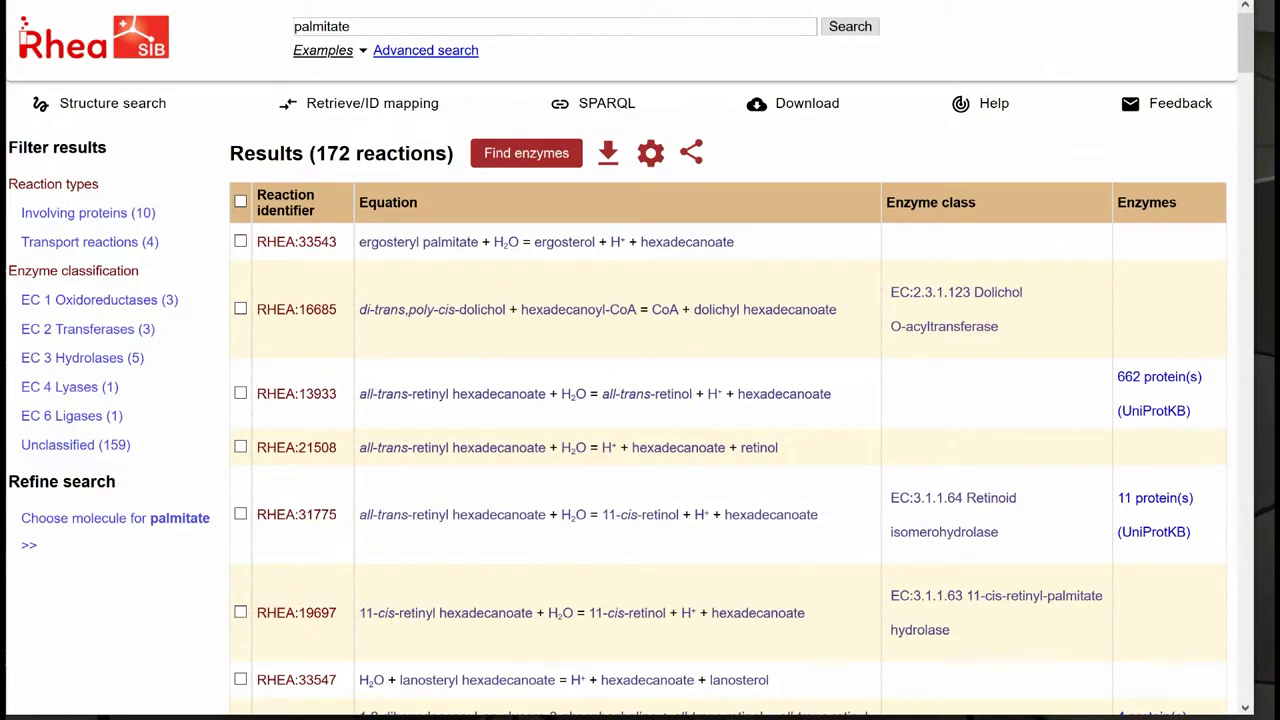
key("ctrl+f")
type("palmitate")
left_click(268, 699)
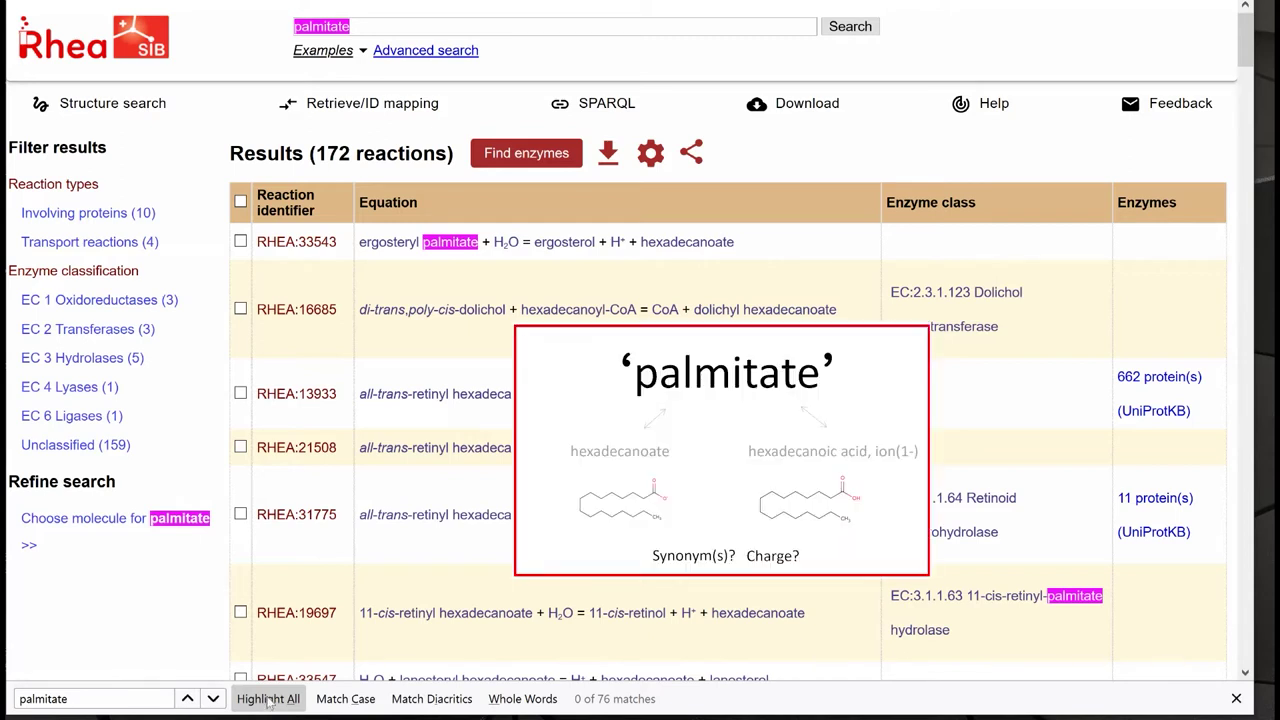
key("Escape")
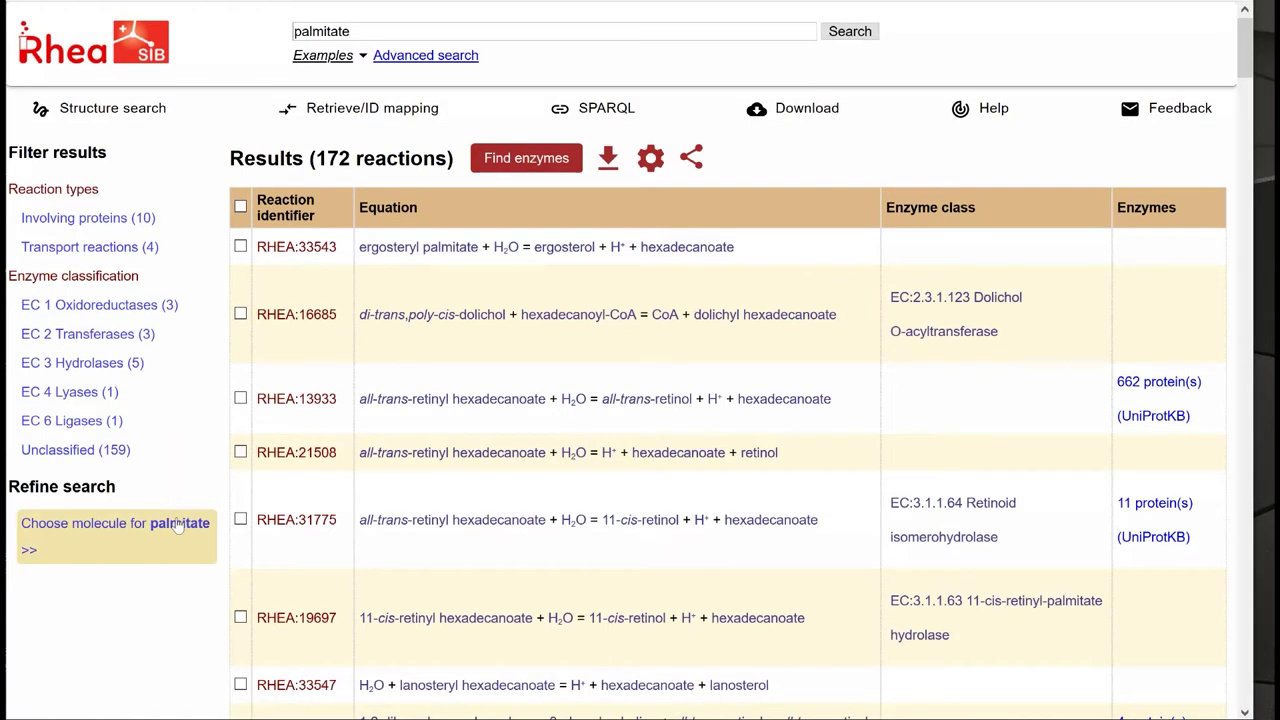
Step: Open the palmitate molecule choices and find 'palmitate', then 'hexadecanoate', in the list
left_click(177, 525)
key("ctrl+f")
type("p")
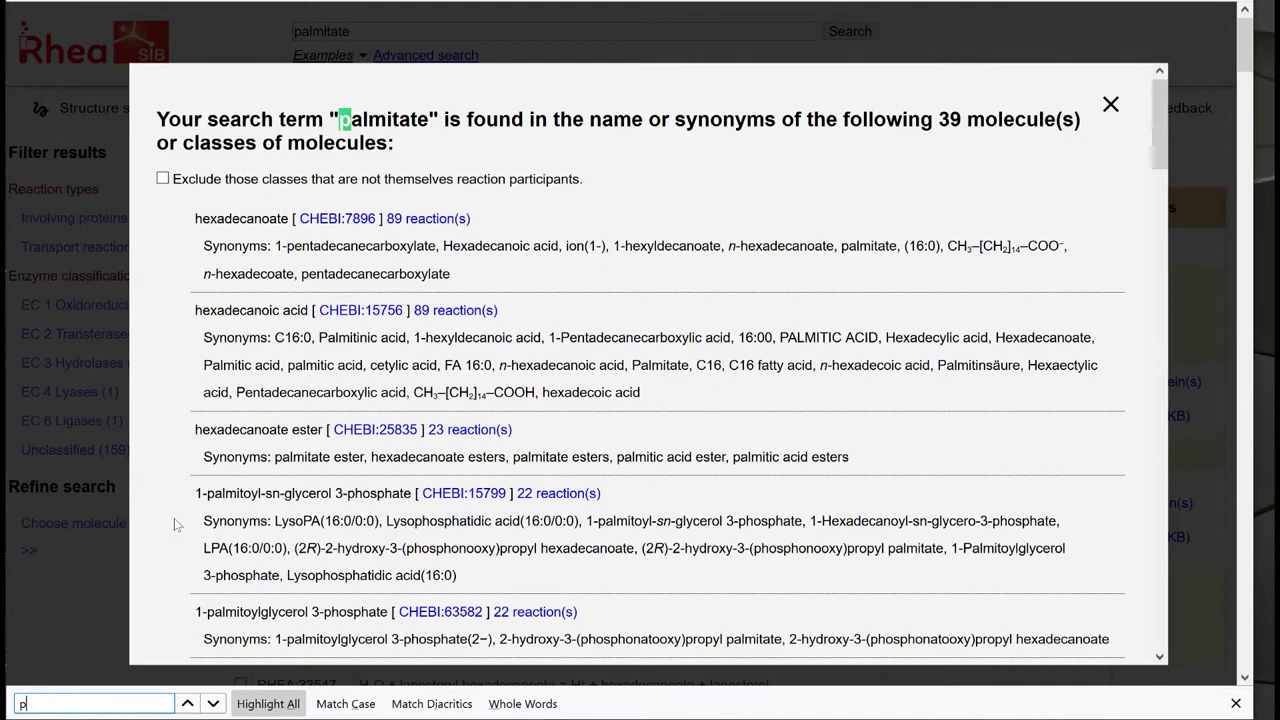
type("almitate")
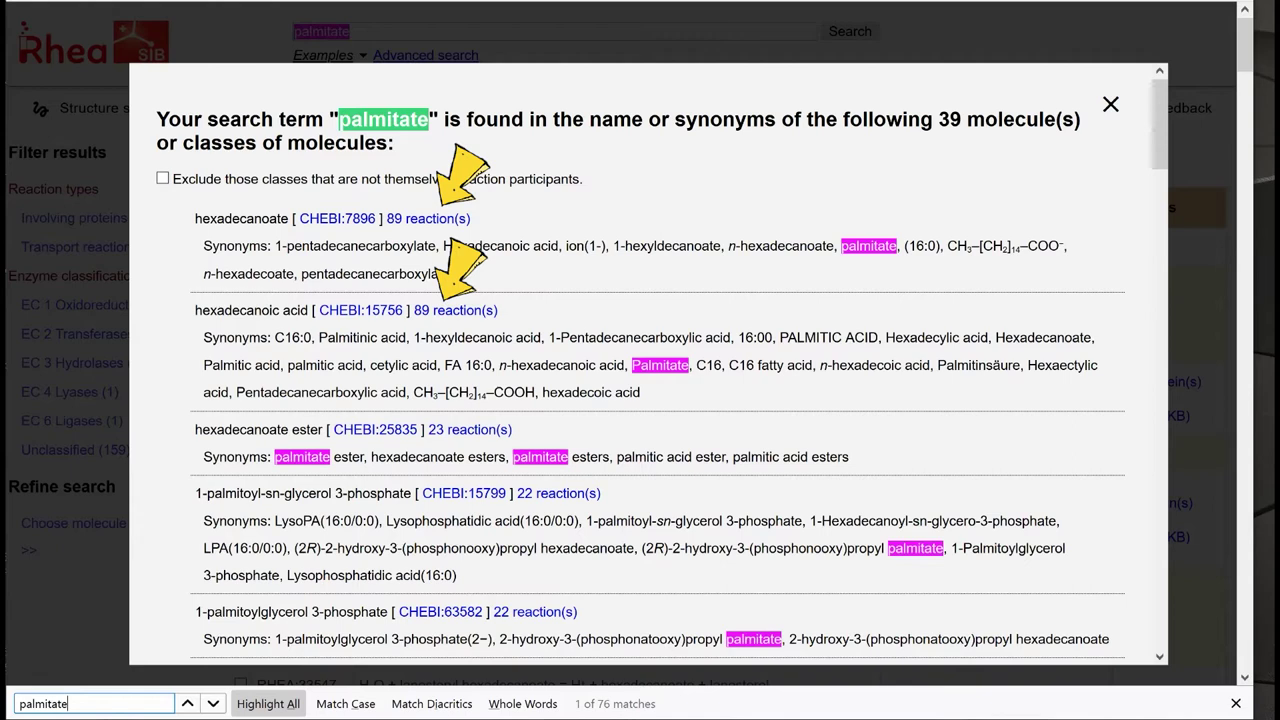
key("ctrl+a")
key("BackSpace")
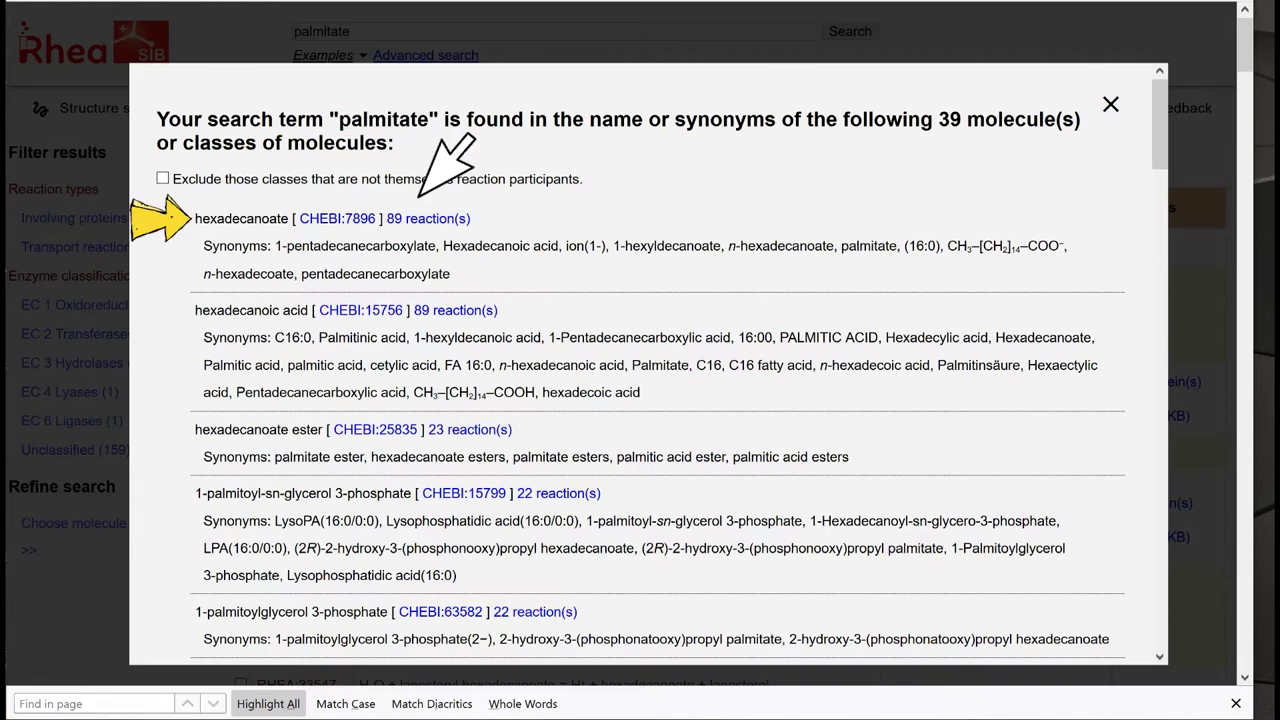
type("hexadecan")
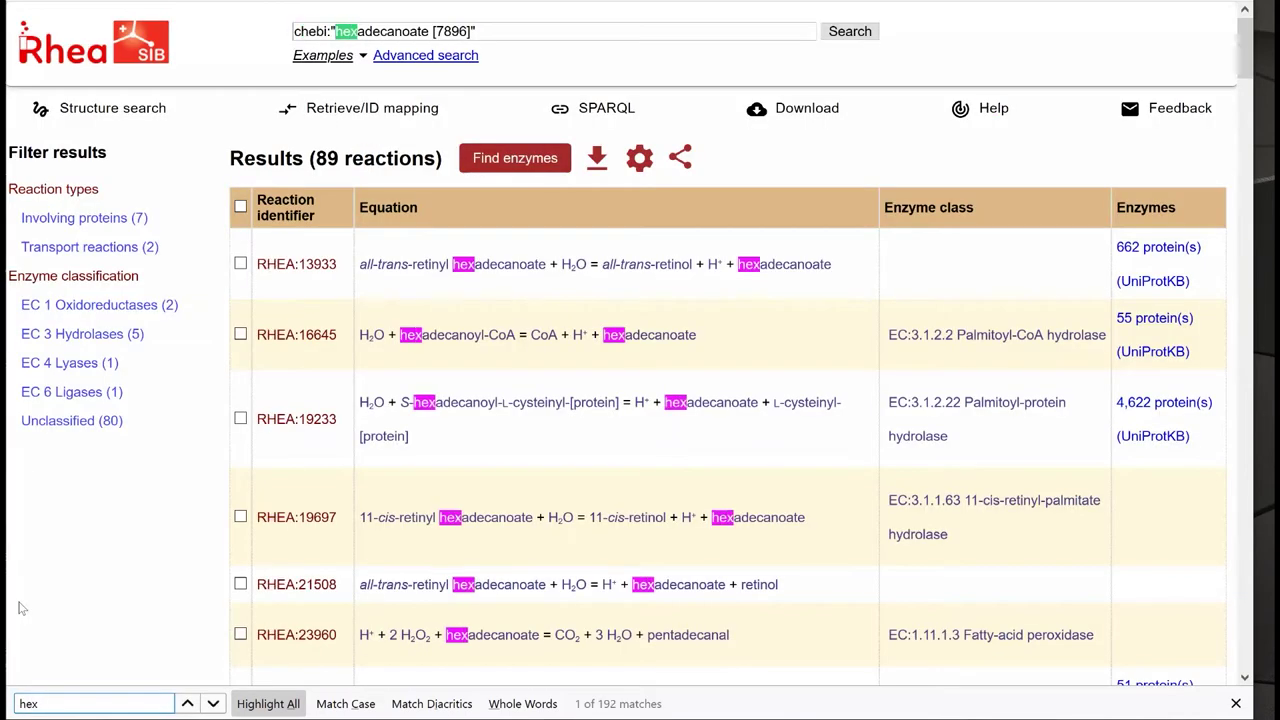
type("oate")
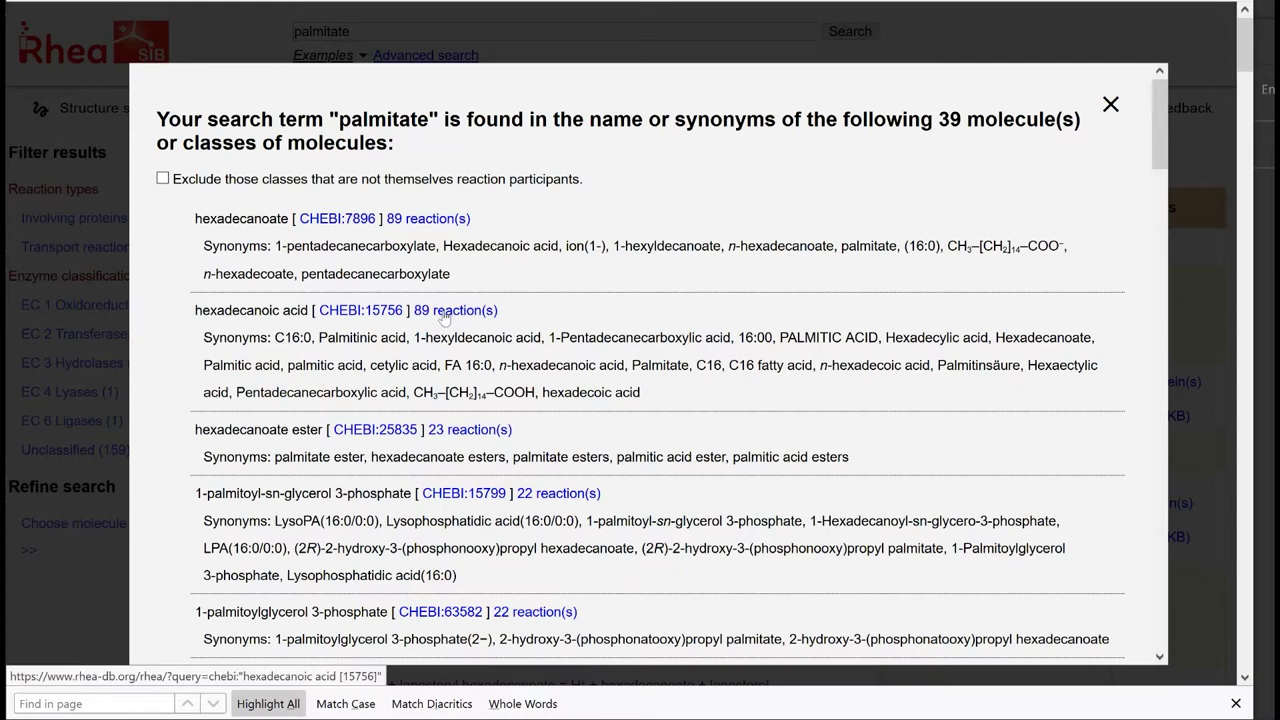
left_click(445, 312)
type("hexa")
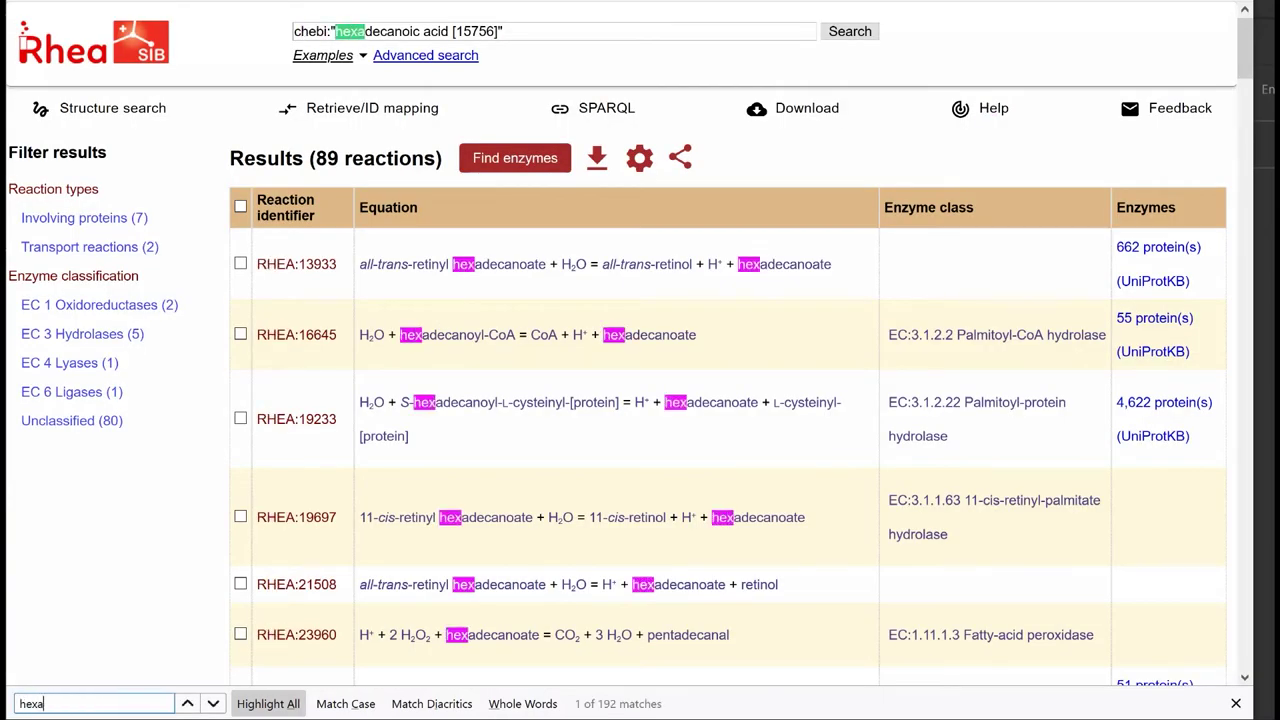
type("decanoic")
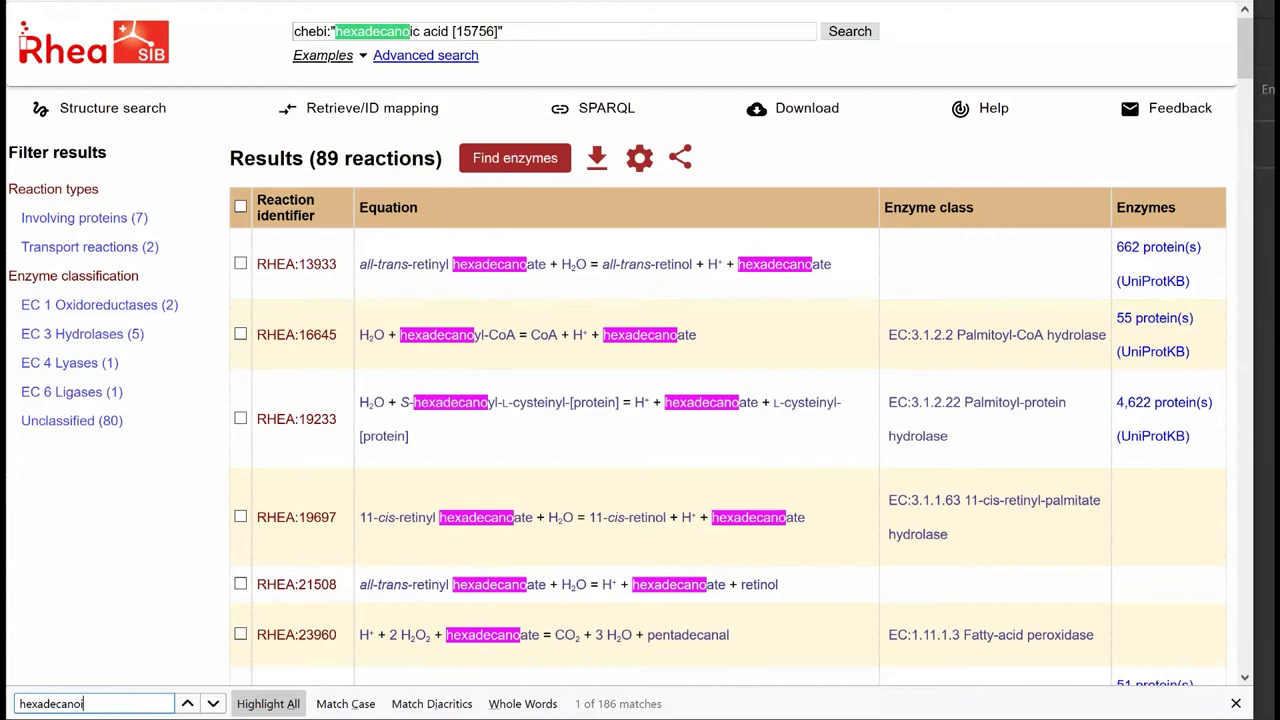
type(" acid")
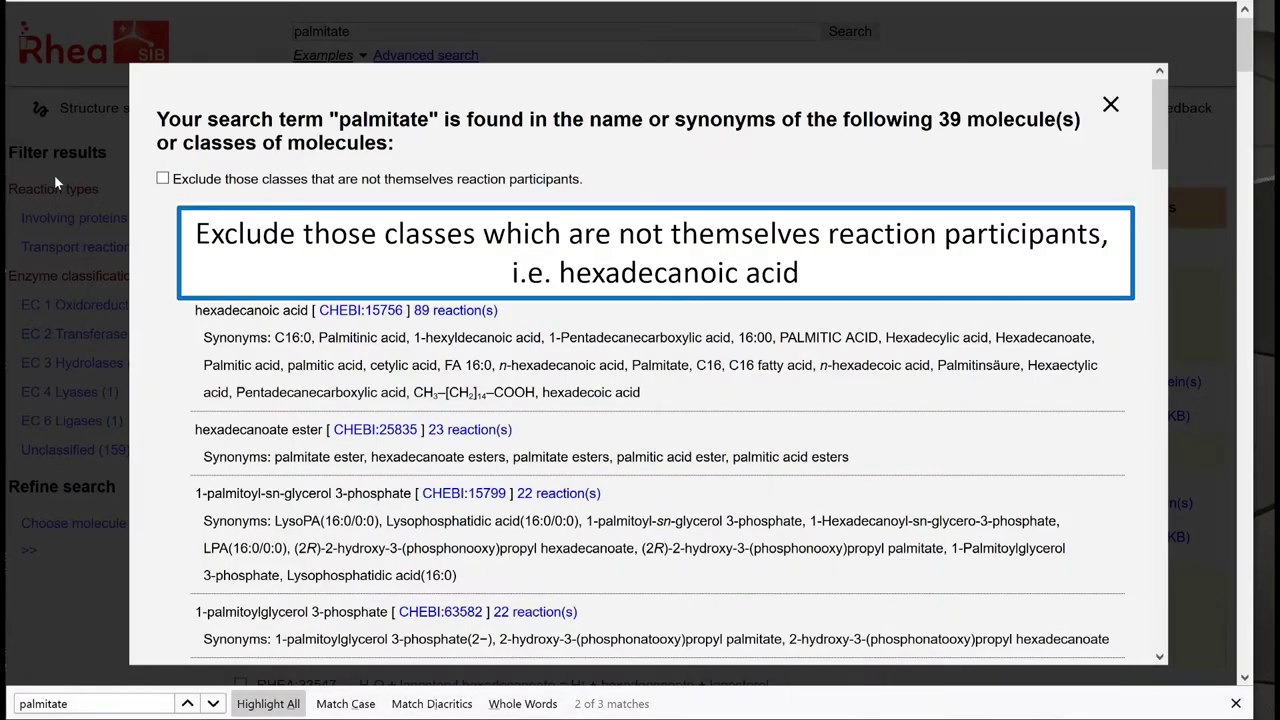
Step: Exclude non-participant classes and open the 89 hexadecanoate reactions
left_click(163, 180)
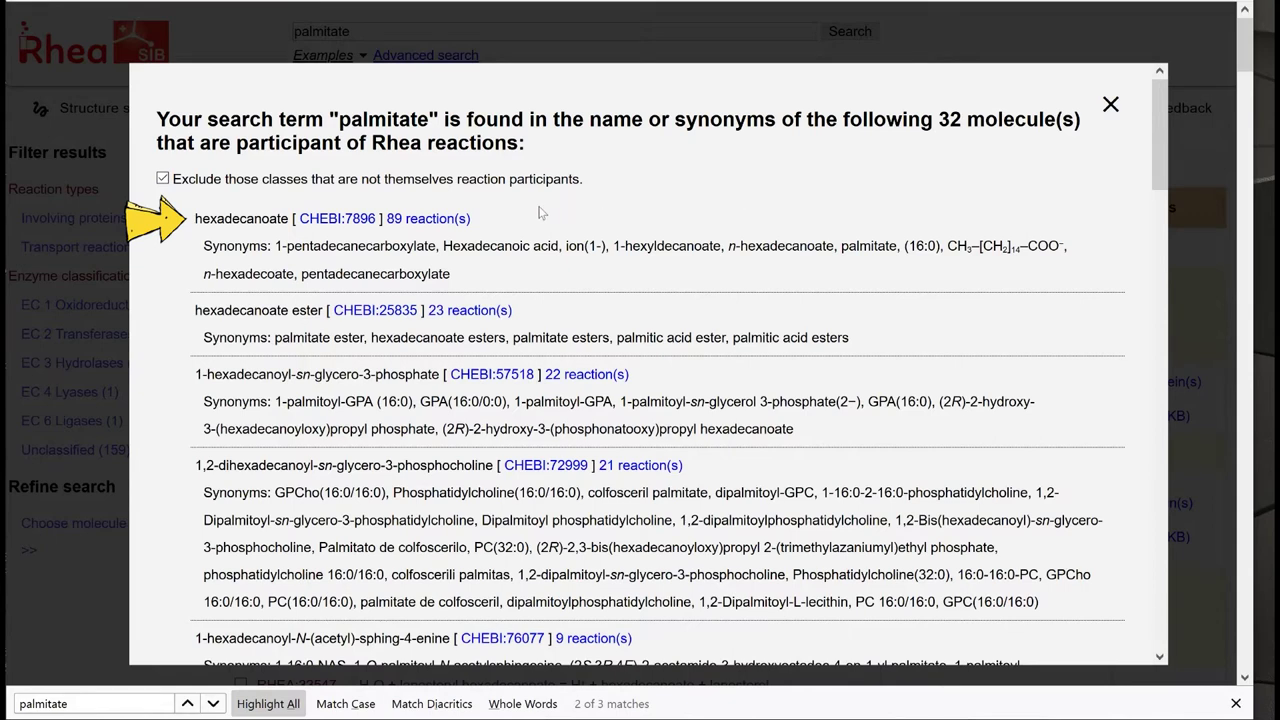
left_click(428, 227)
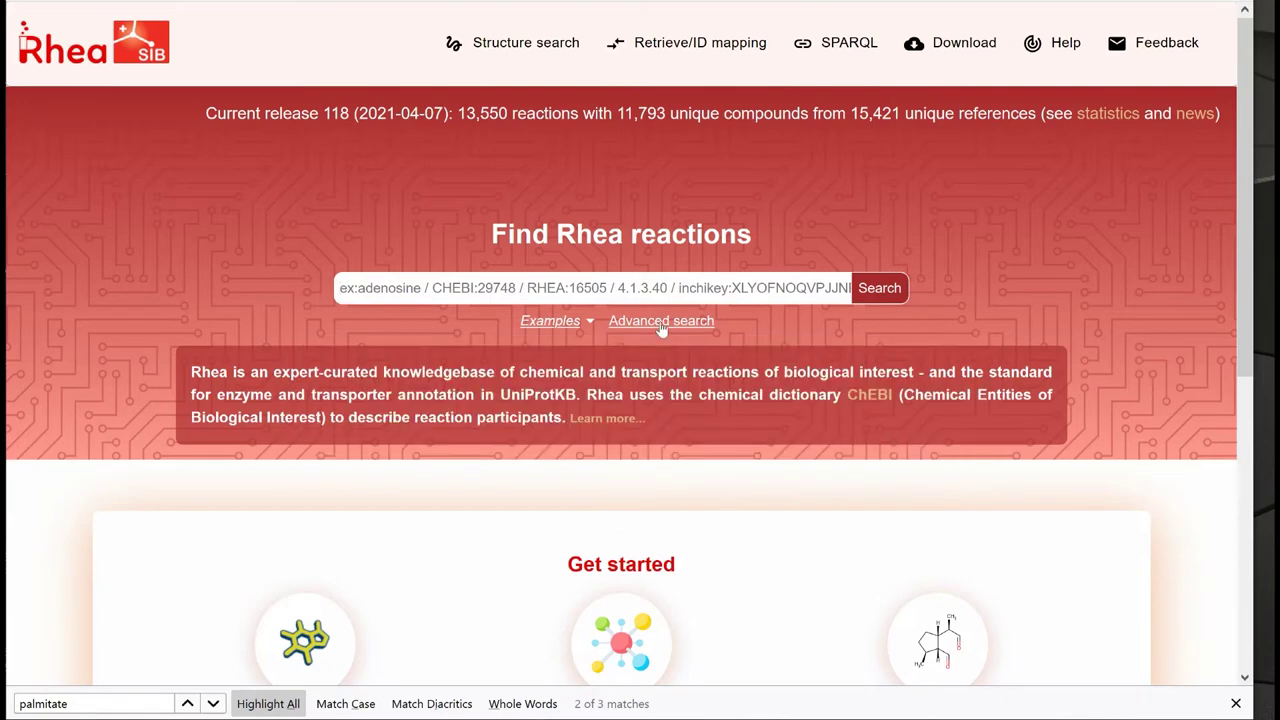
Step: Set the first advanced search criterion to the ChEBI small-molecule reaction participant field
left_click(661, 321)
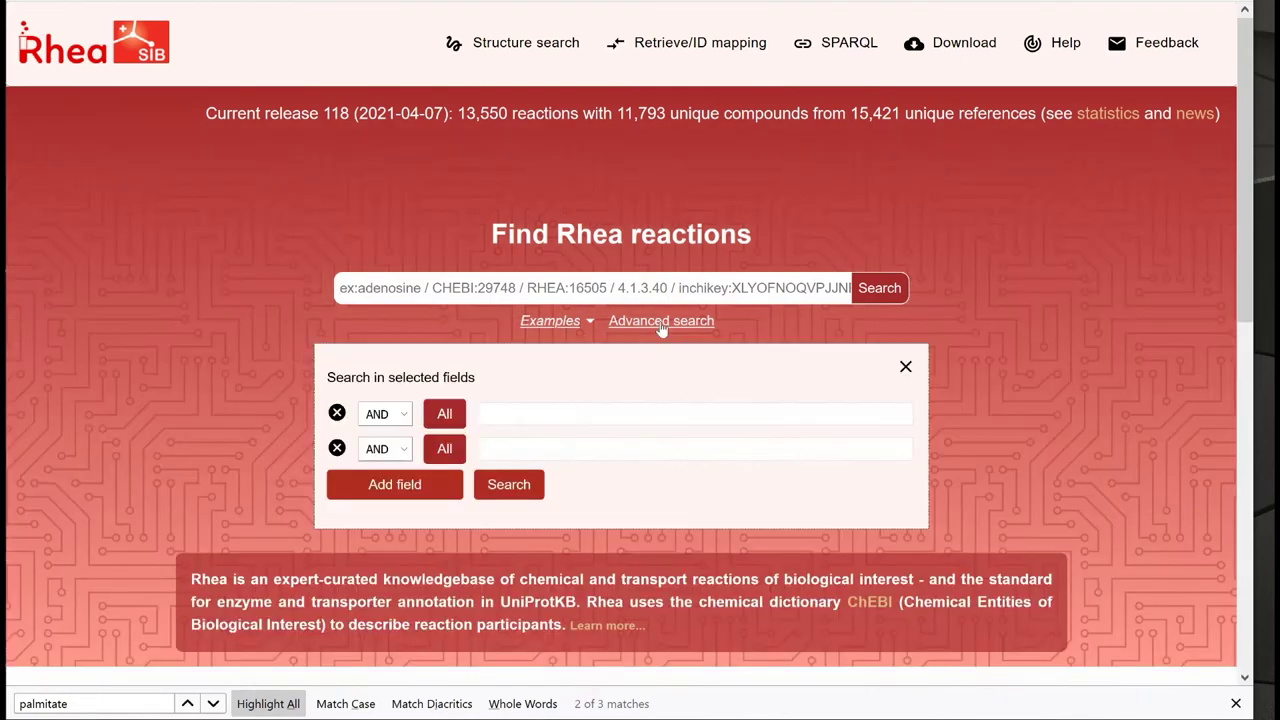
left_click(445, 416)
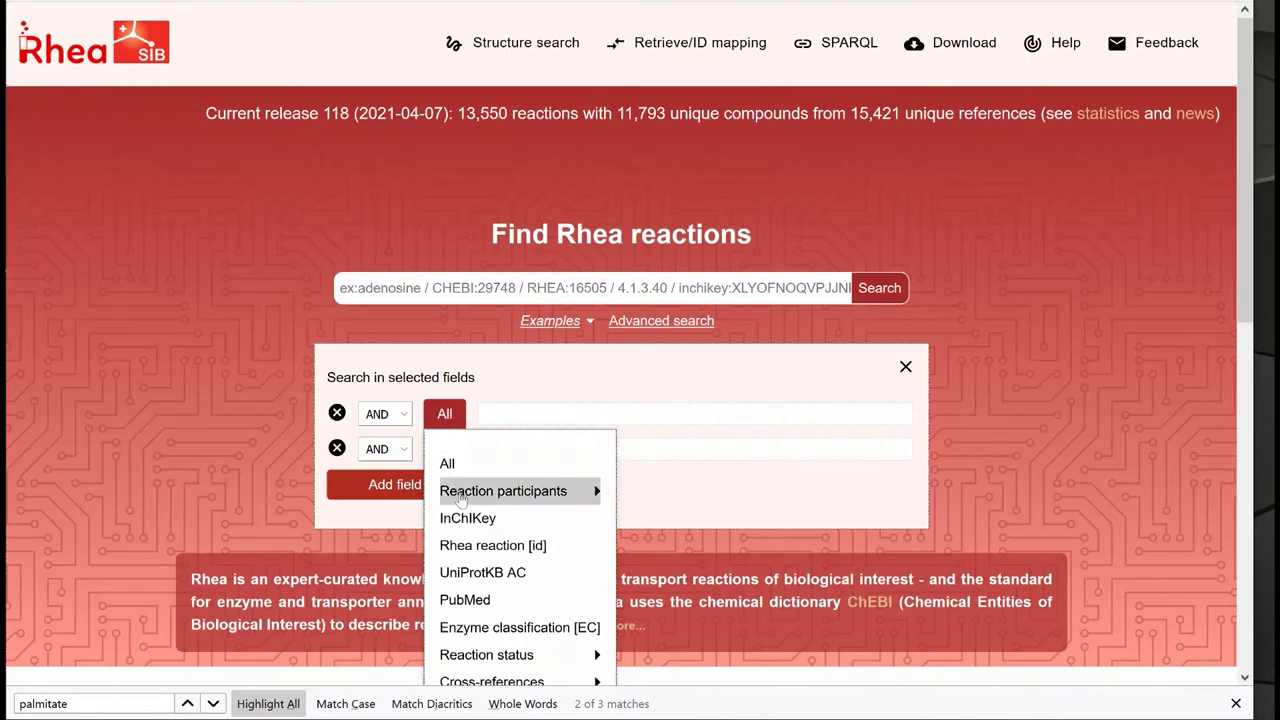
left_click(460, 492)
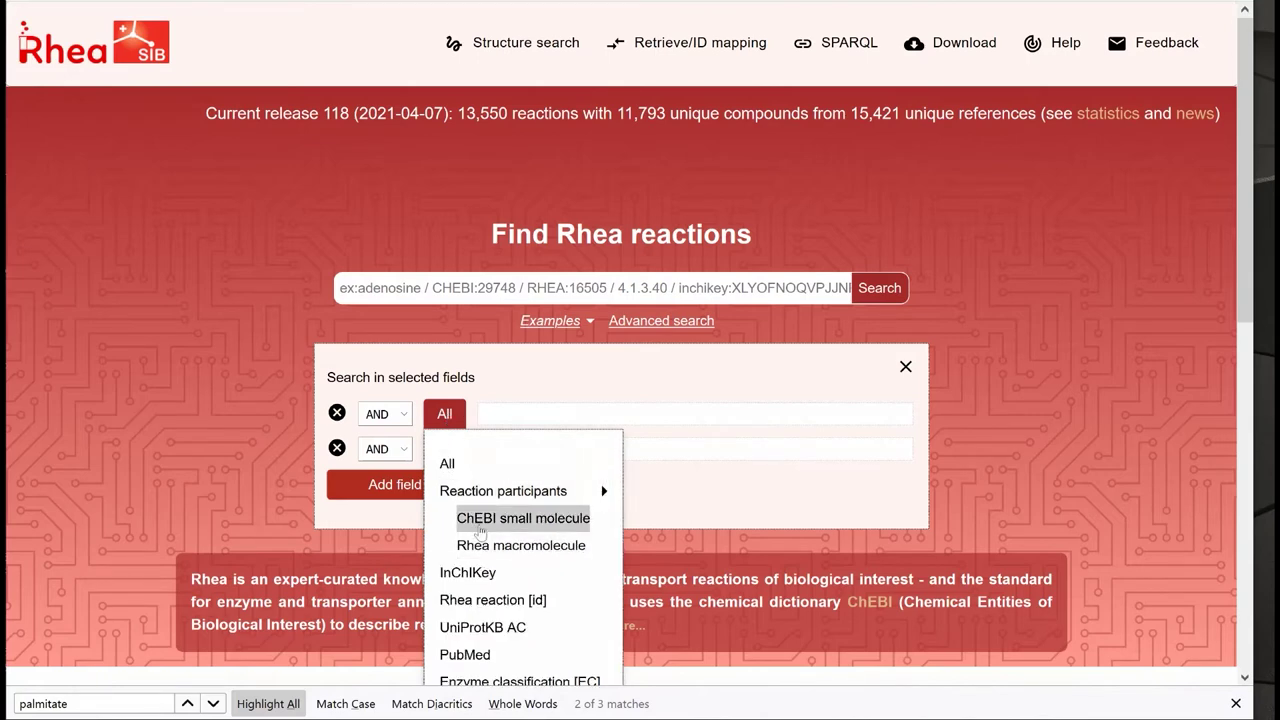
left_click(481, 530)
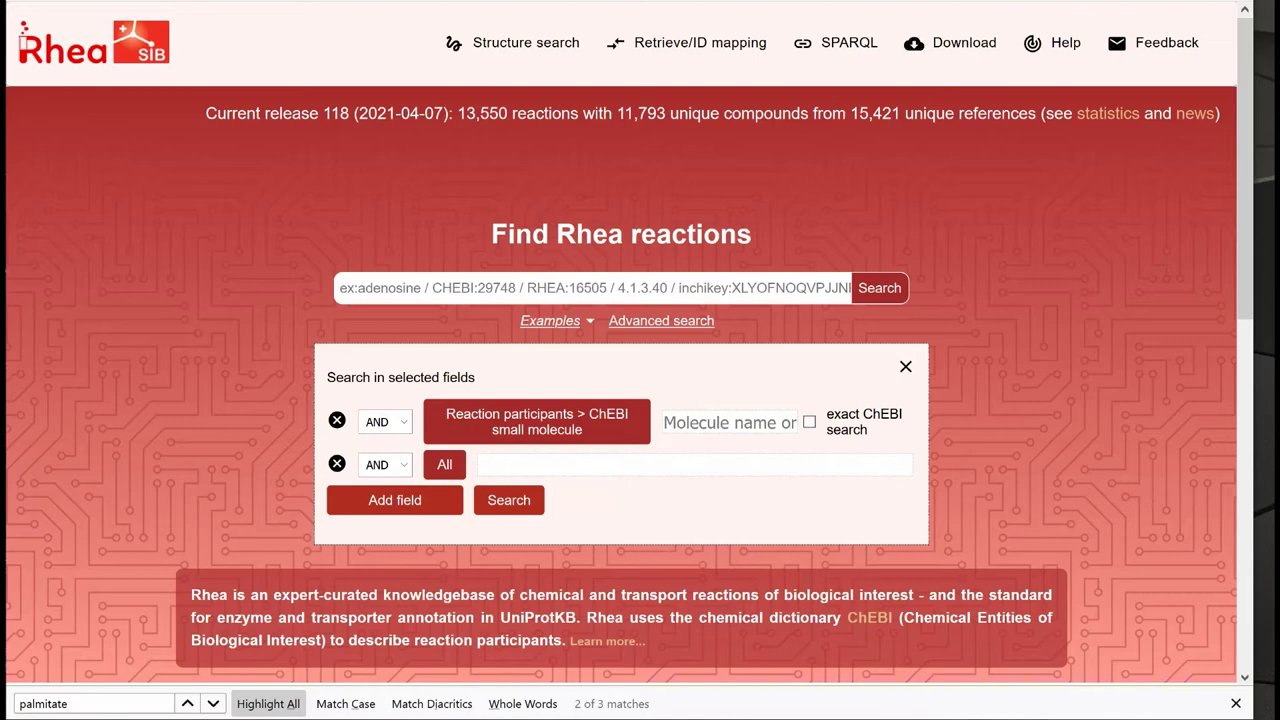
Step: Pick hexadecanoate [CHEBI:7896] from the palmitate suggestions and run the search
type("pa")
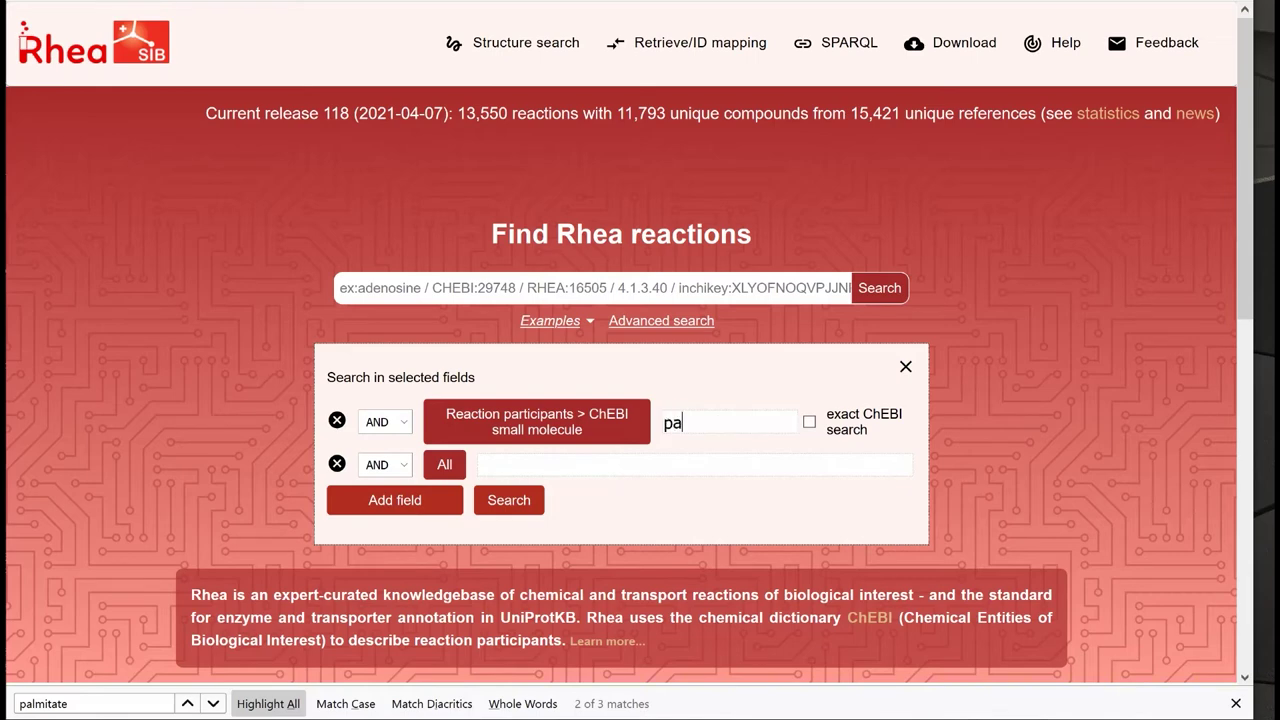
type("lmita")
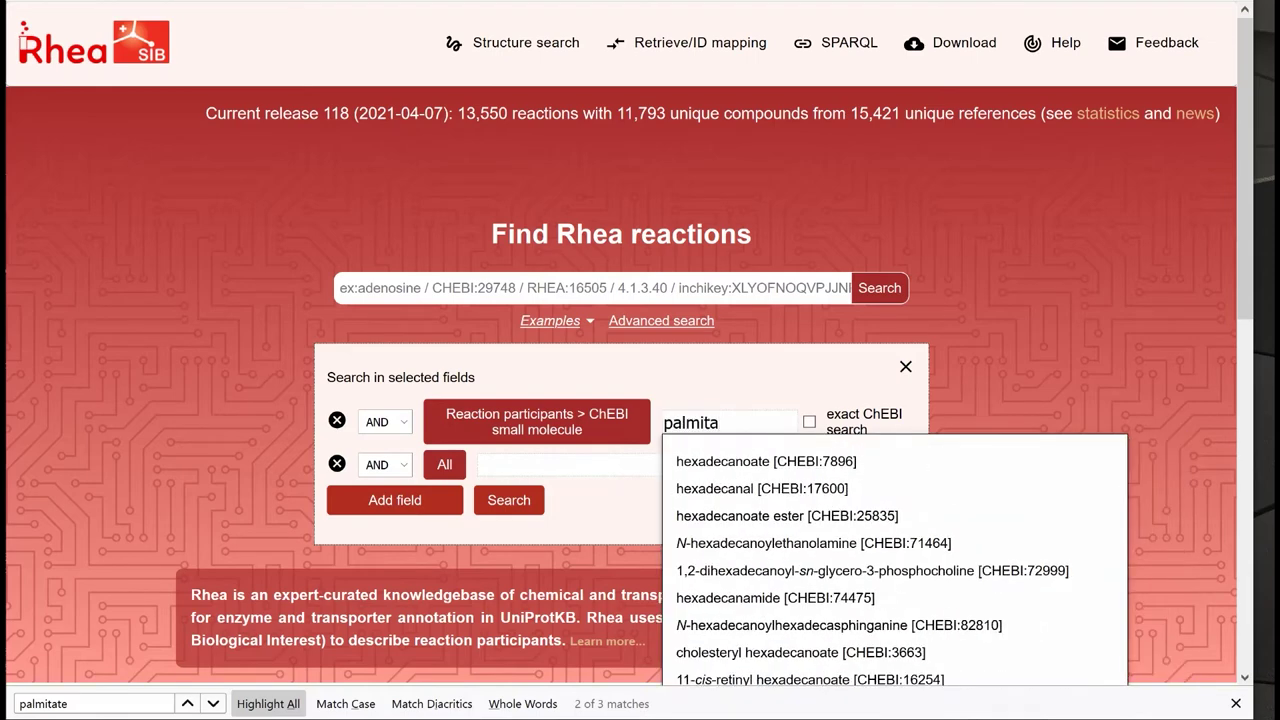
type("te")
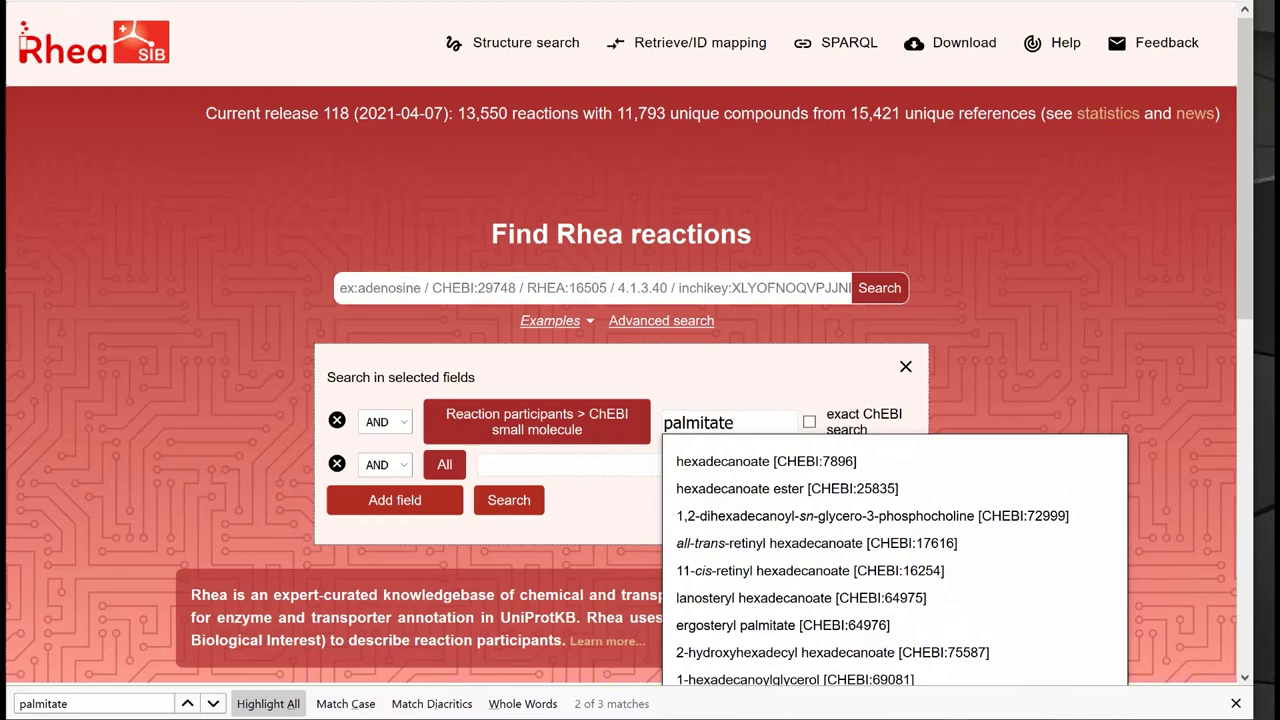
key("Down")
key("Return")
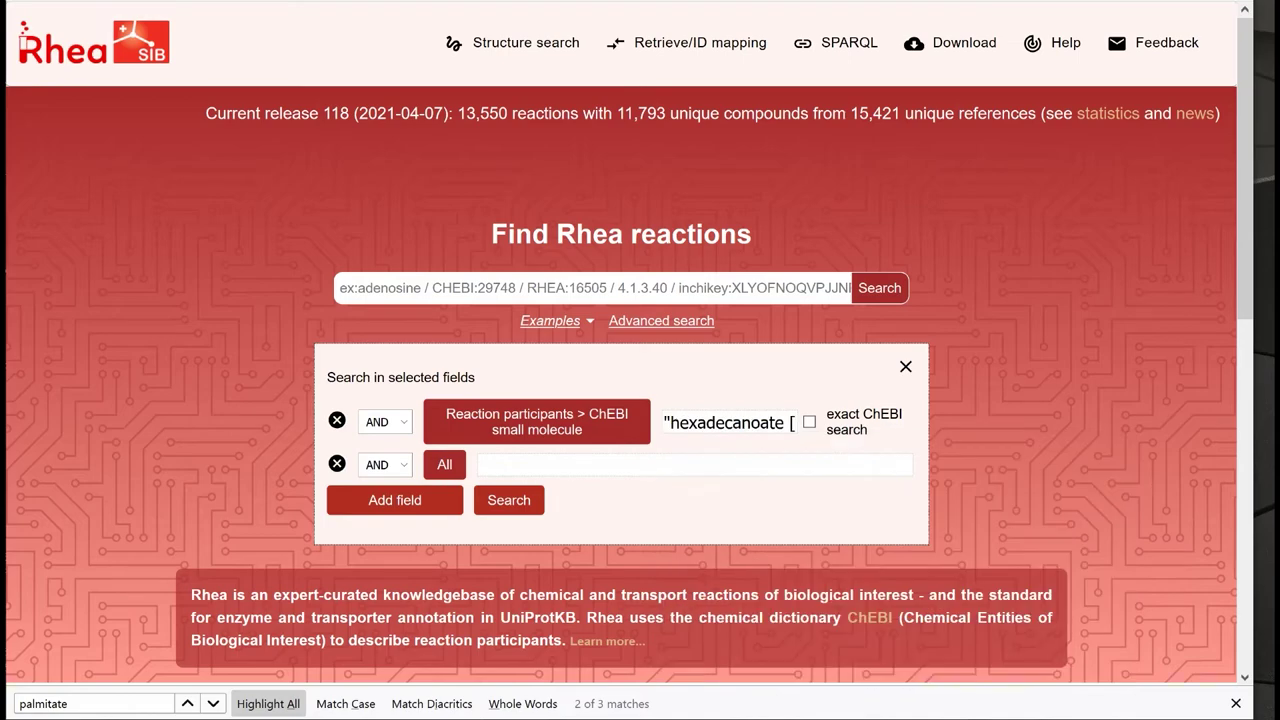
left_click(511, 508)
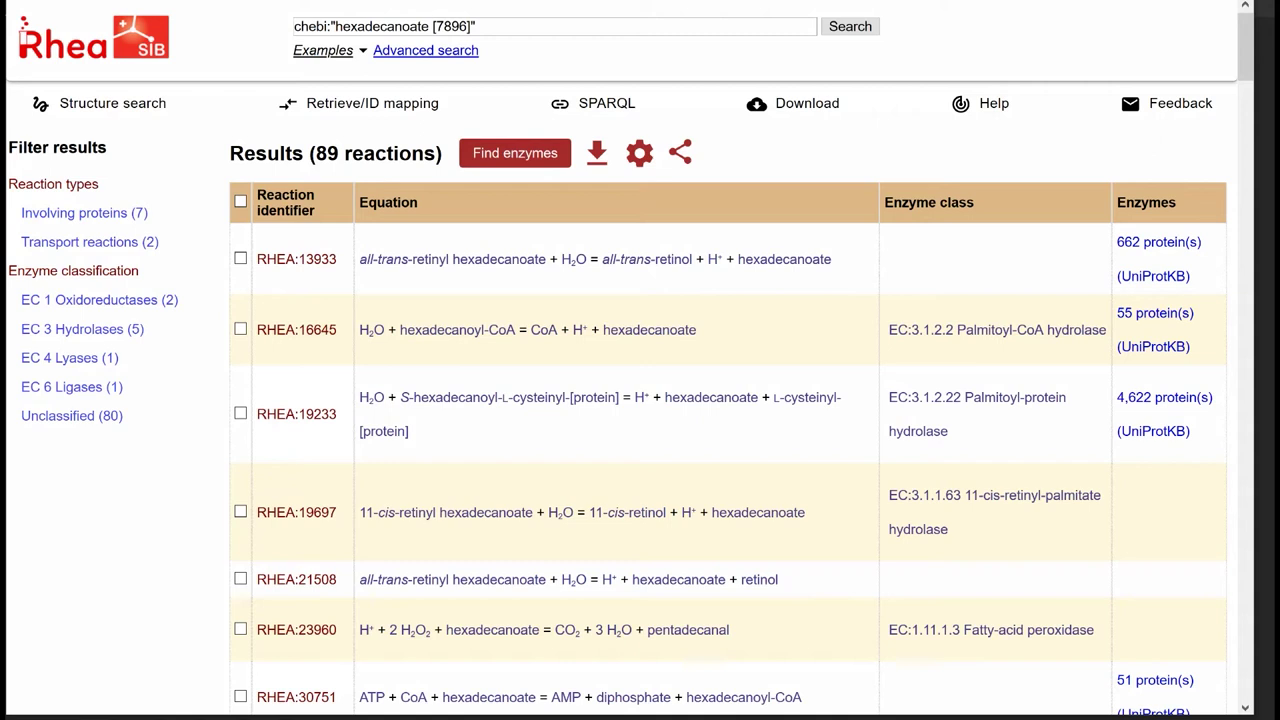
Step: Open ChEBI's hexadecanoate description from RHEA:13933 and scroll through the entry
mouse_move(826, 268)
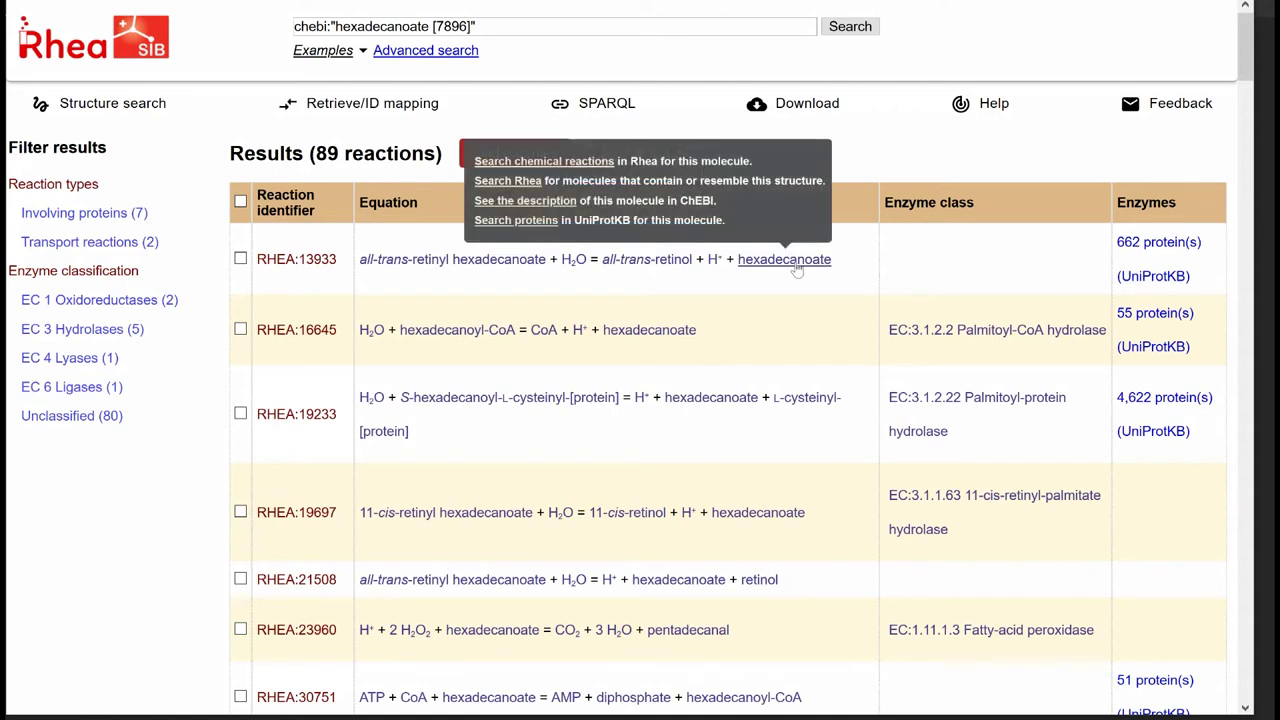
left_click(553, 207)
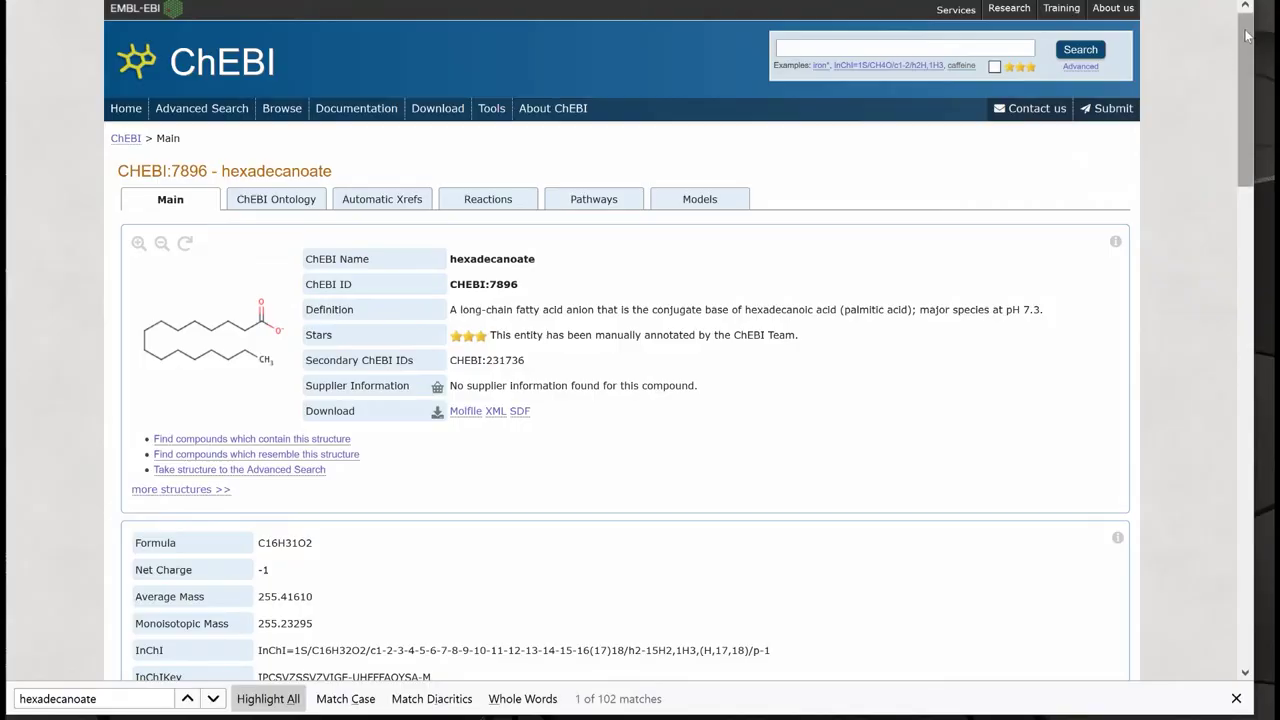
left_click_drag(1245, 37, 1240, 61)
left_click_drag(1238, 75, 1211, 249)
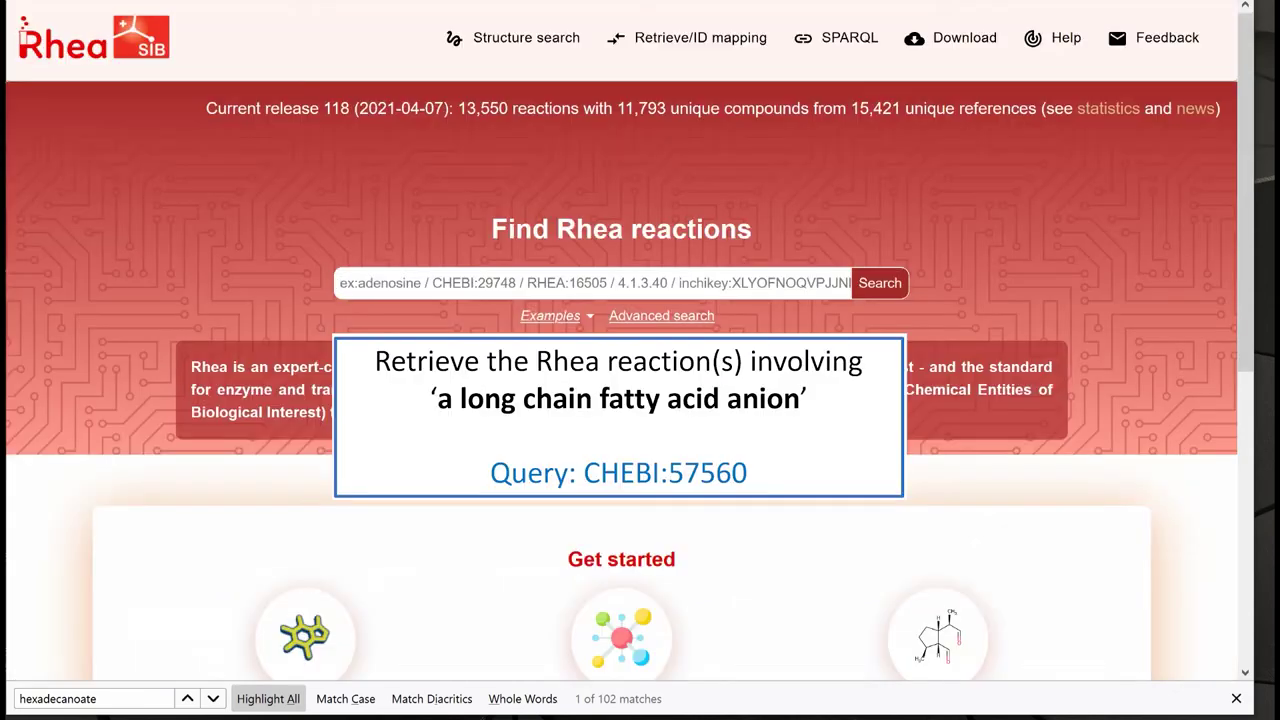
Step: Search Rhea for CHEBI:57560 and step through every hexadecanoate match in the results
type("CHEBI:57560")
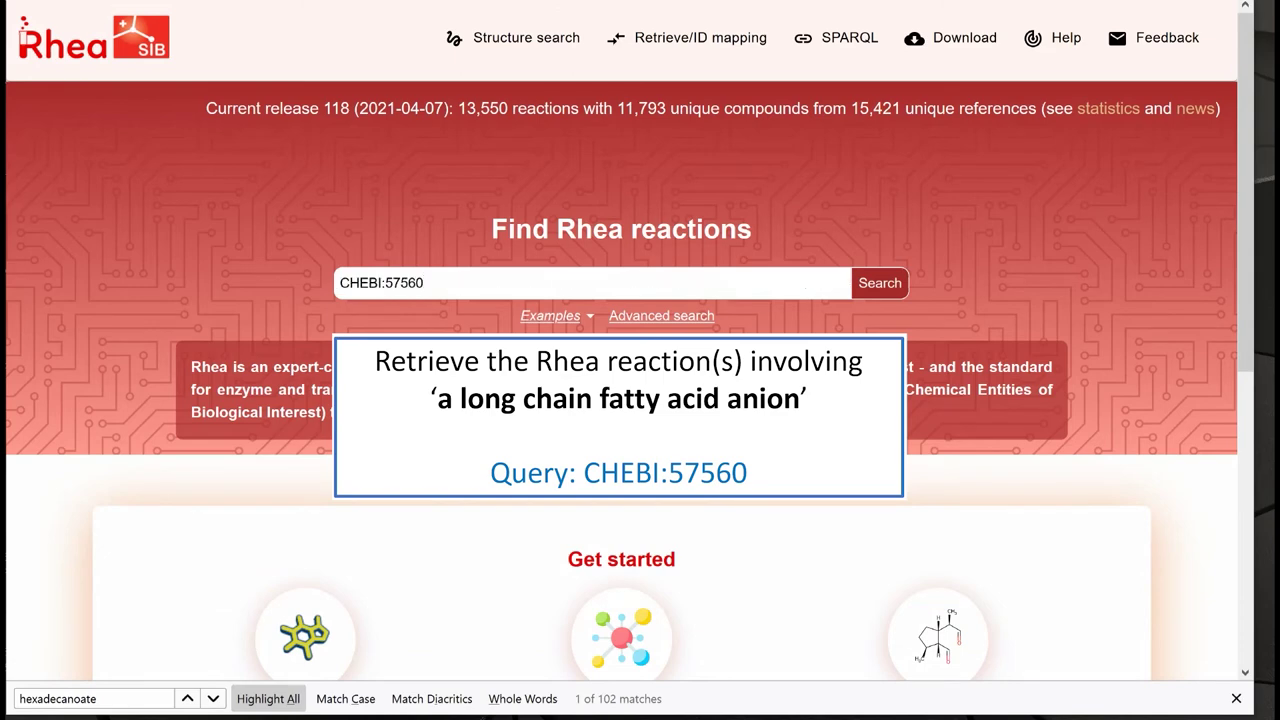
left_click(871, 285)
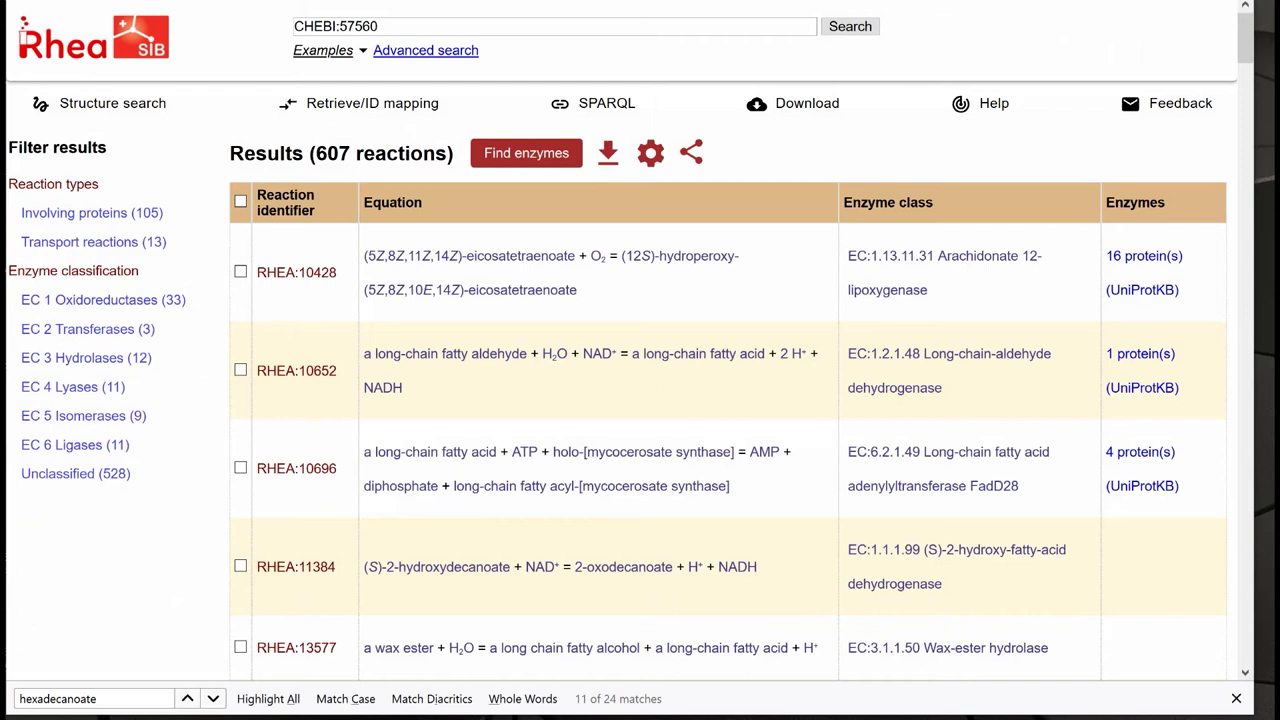
left_click(213, 699)
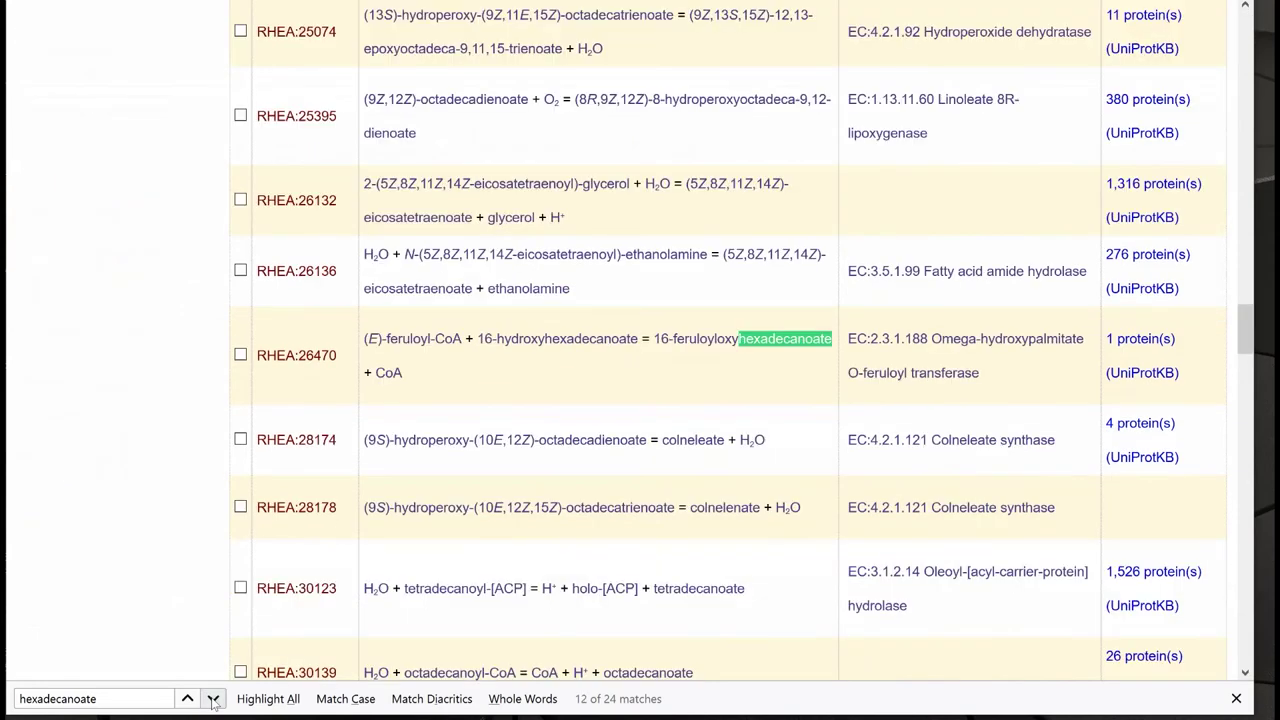
left_click(213, 699)
left_click(213, 699)
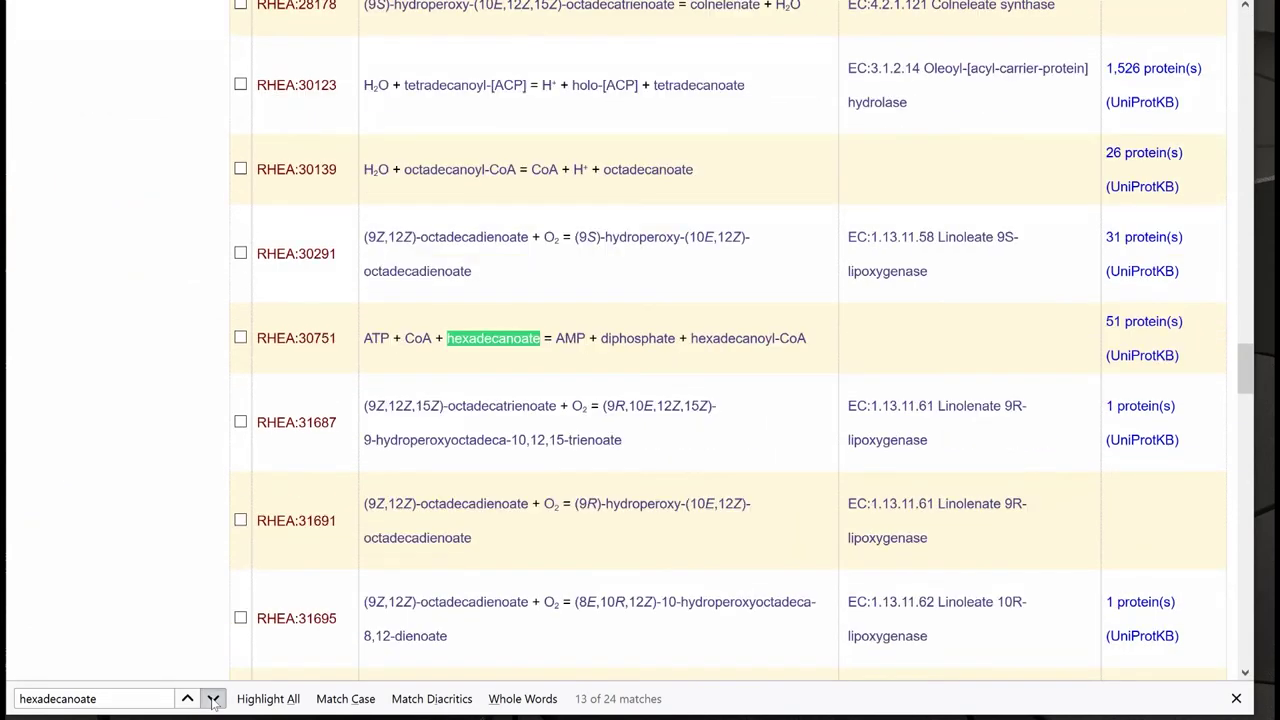
left_click(213, 699)
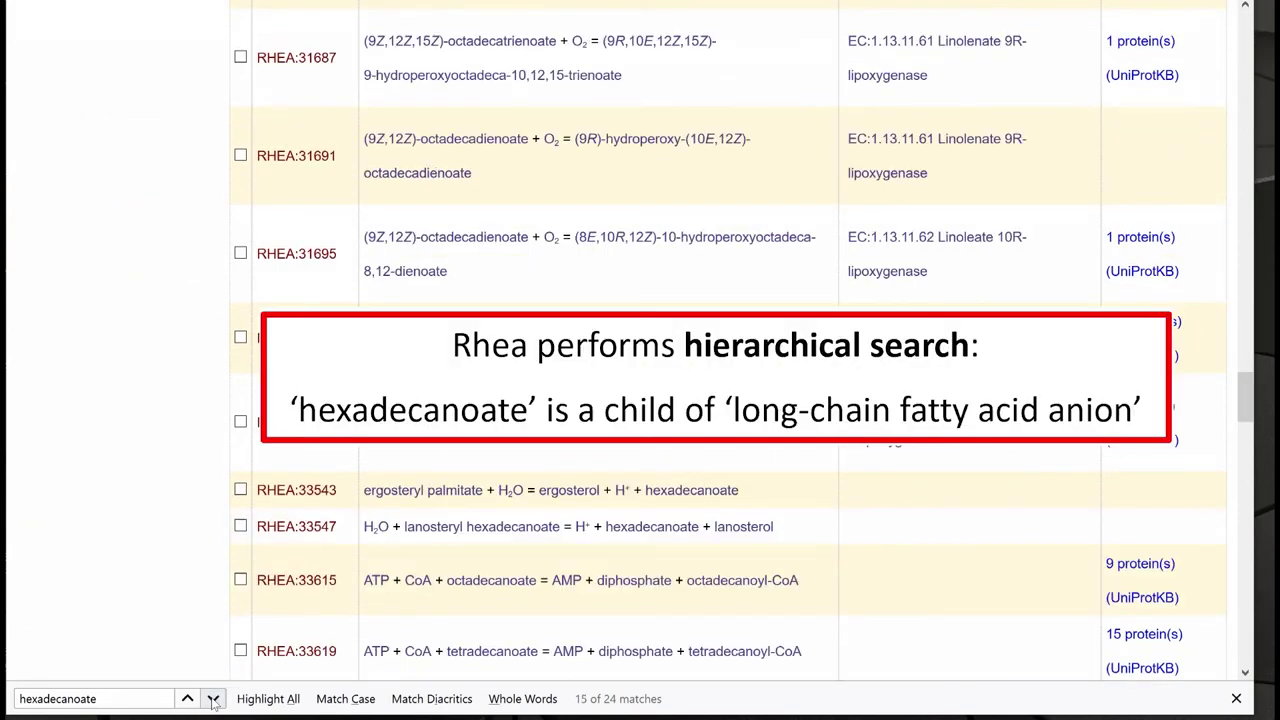
left_click(213, 699)
left_click(213, 699)
left_click(213, 699)
left_click(213, 699)
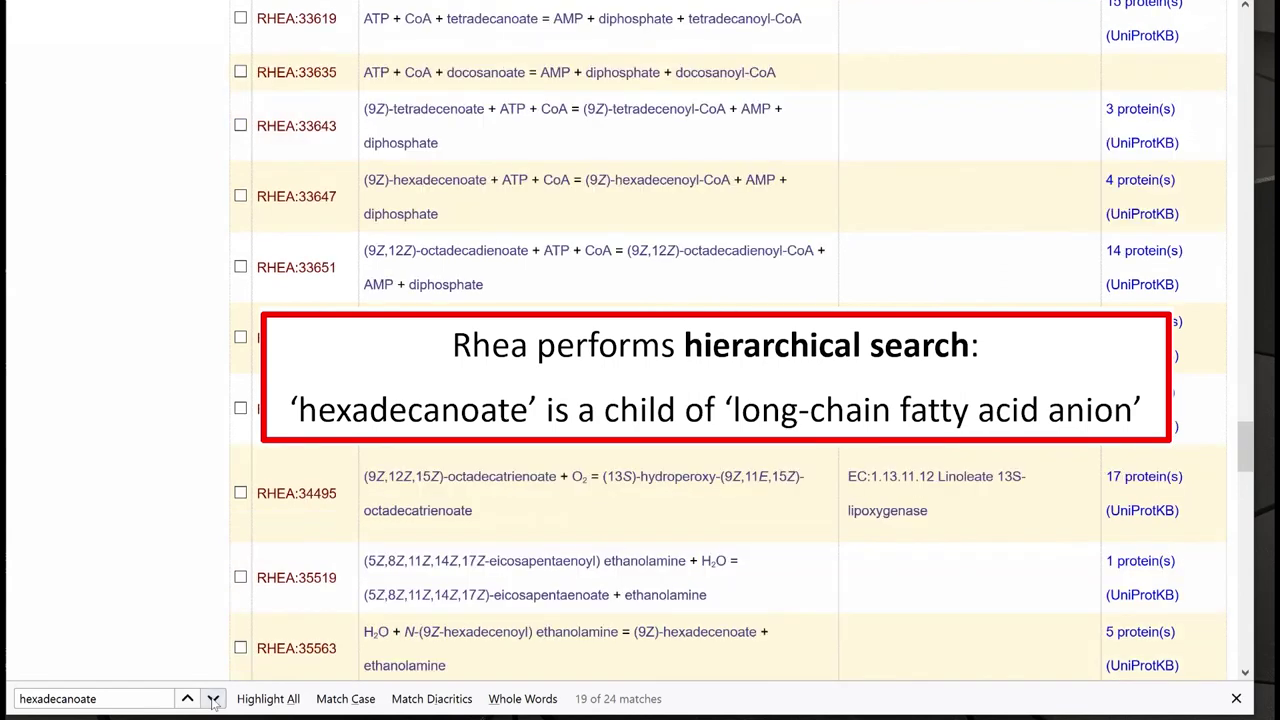
left_click(213, 699)
left_click(213, 699)
left_click(213, 699)
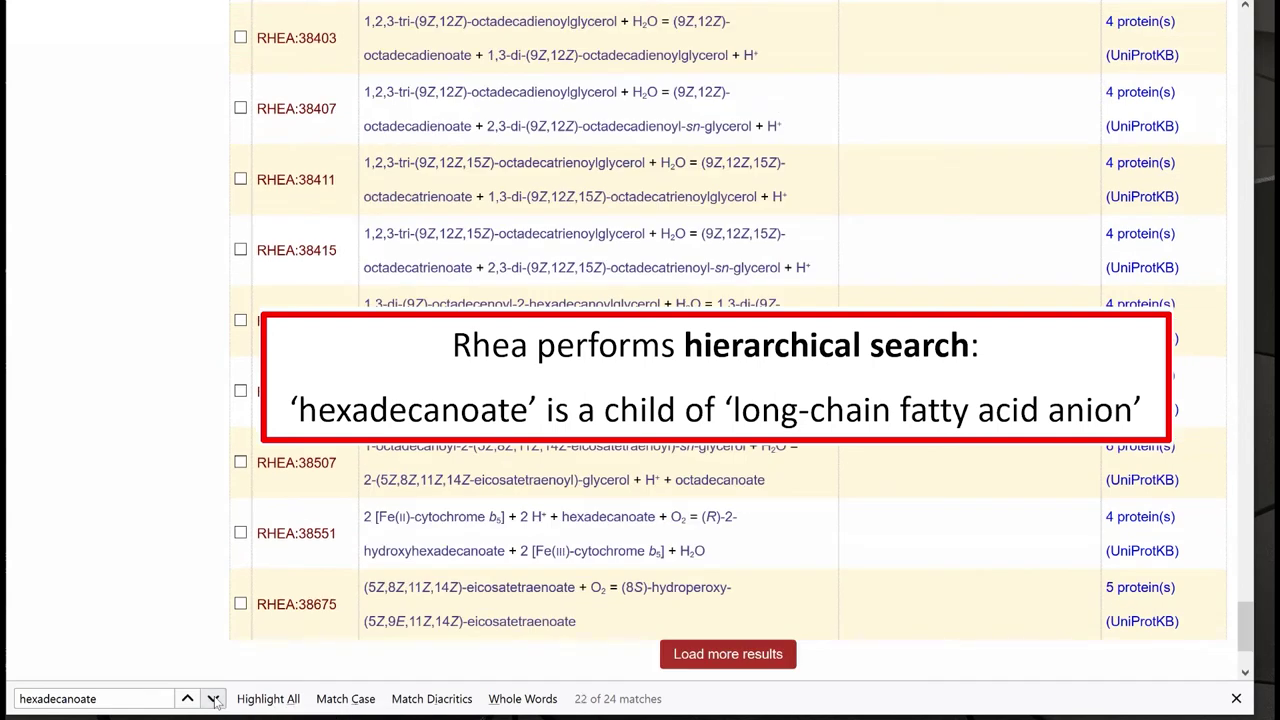
left_click(213, 699)
left_click(213, 699)
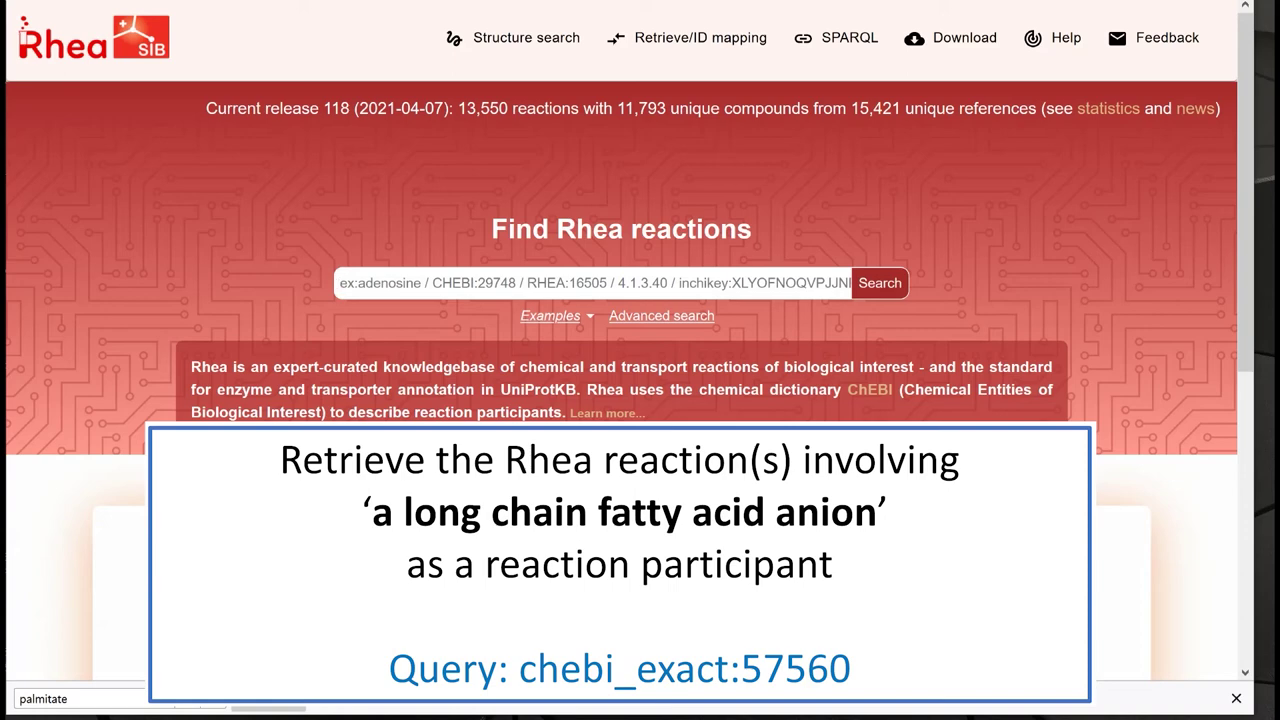
Step: Run an exact ChEBI advanced search for CHEBI:57560 and highlight all 'long-chain fatty acid' mentions
left_click(661, 315)
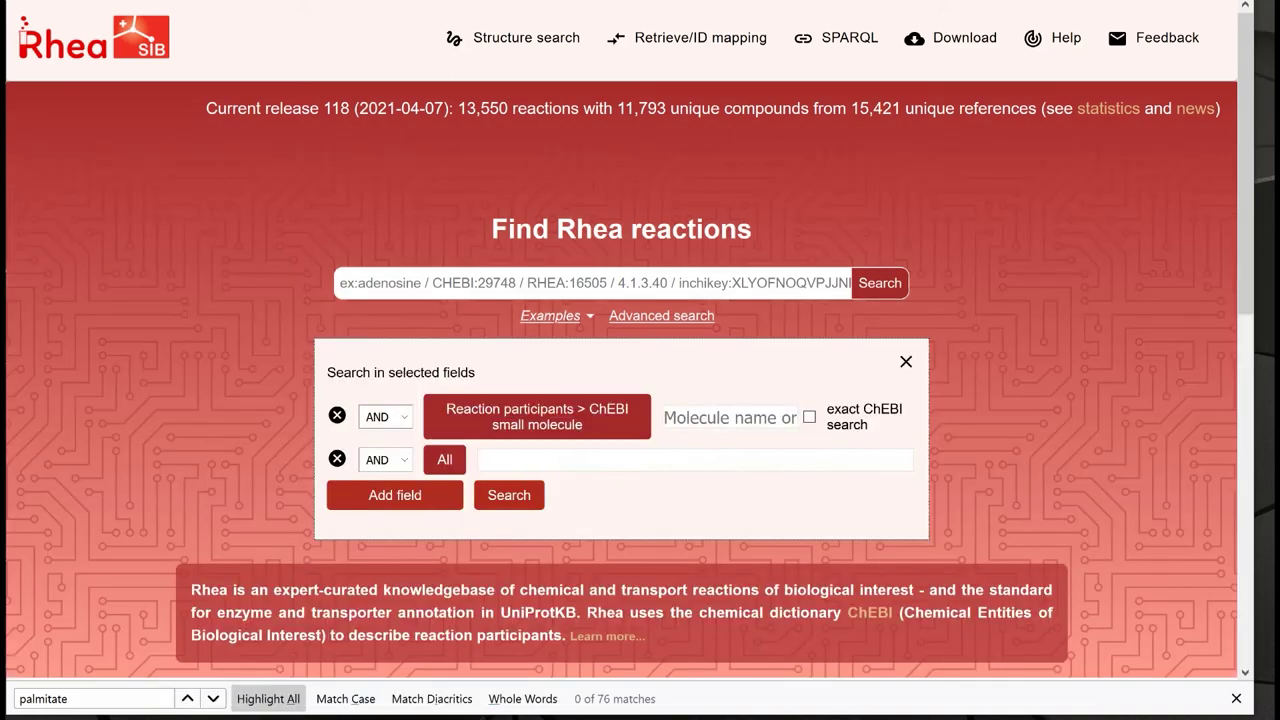
type("CHEBI:57560")
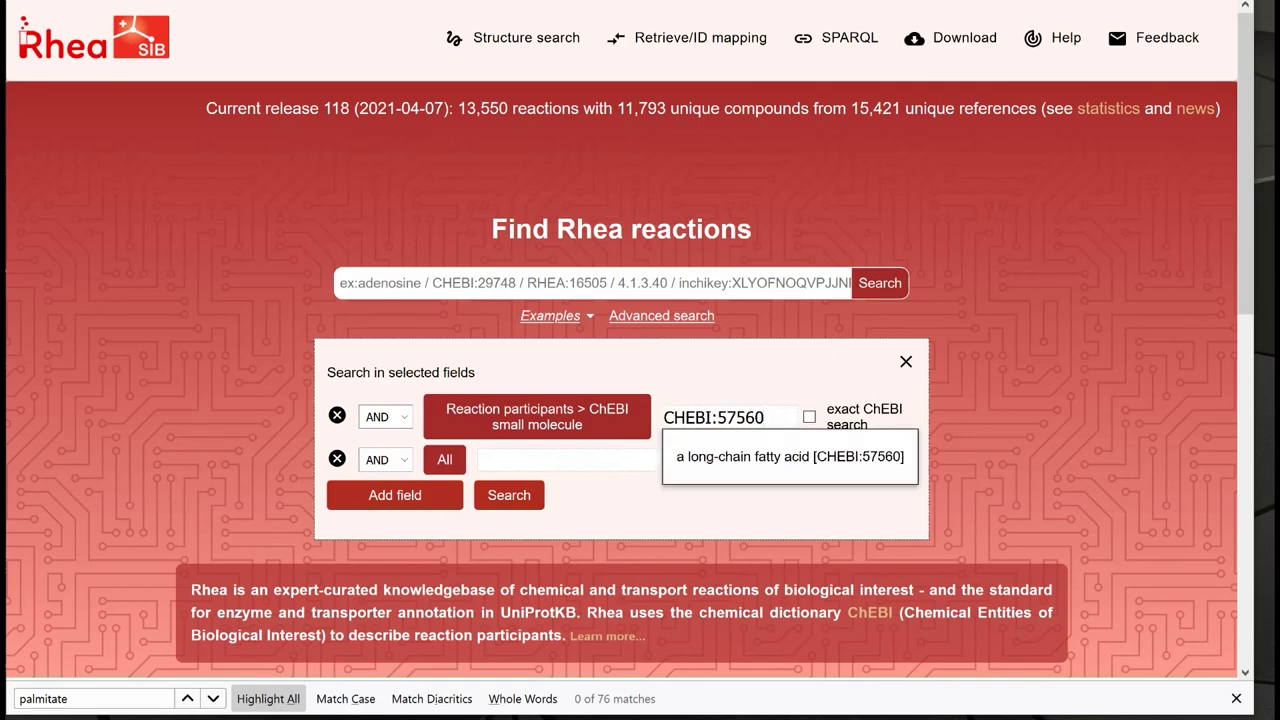
left_click(809, 417)
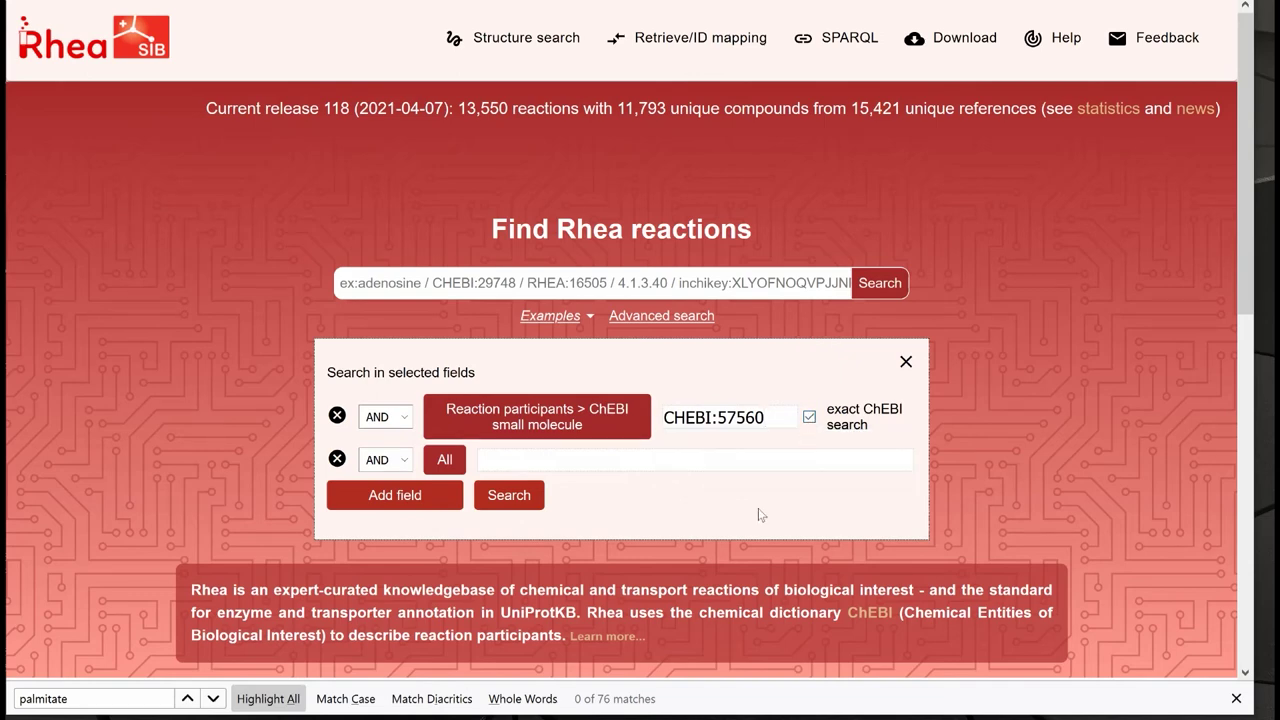
left_click(509, 496)
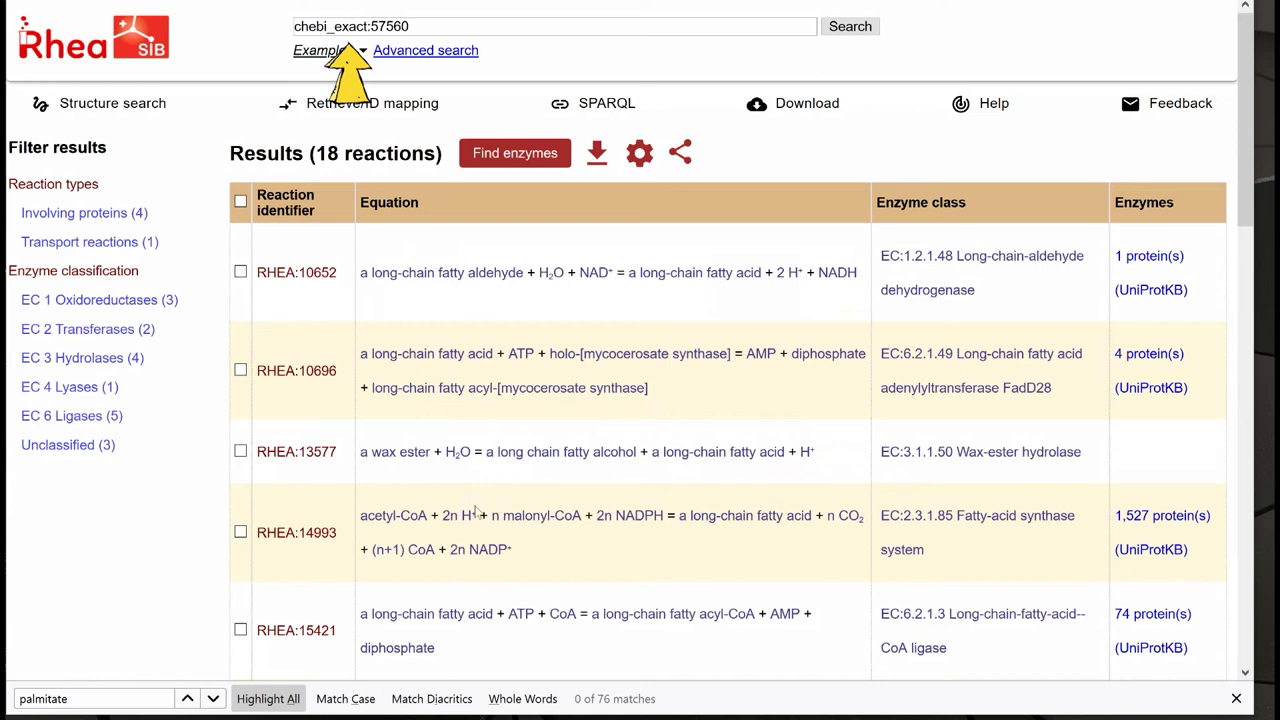
key("ctrl+a")
type("long-chain fatty acid")
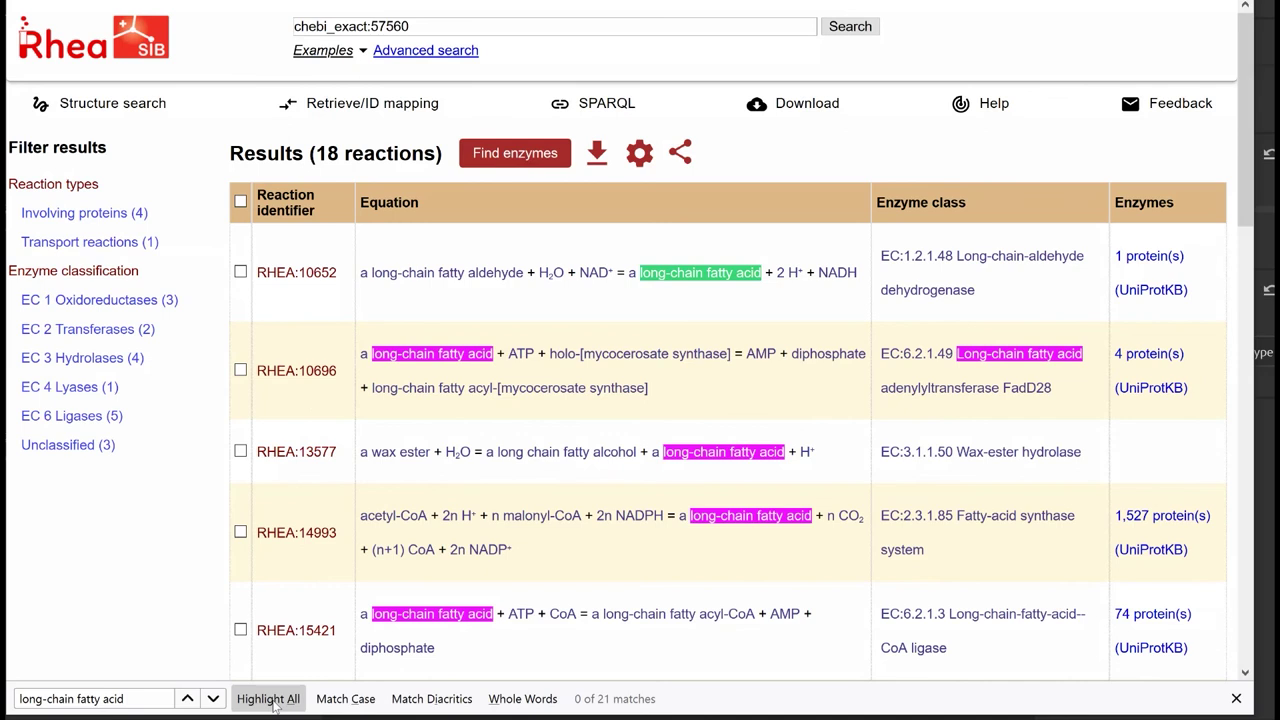